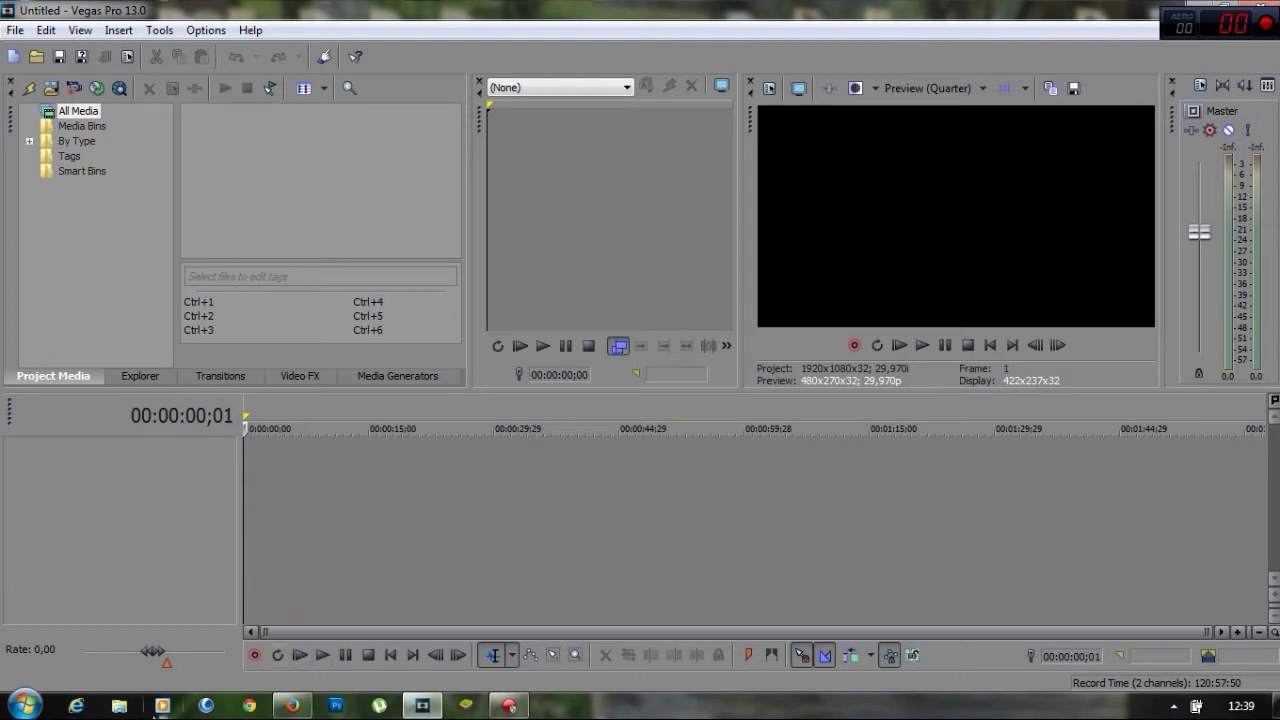
Step: Switch to Windows Explorer, reduce its window, and open the Snimanje folder in the Documents library
click(119, 706)
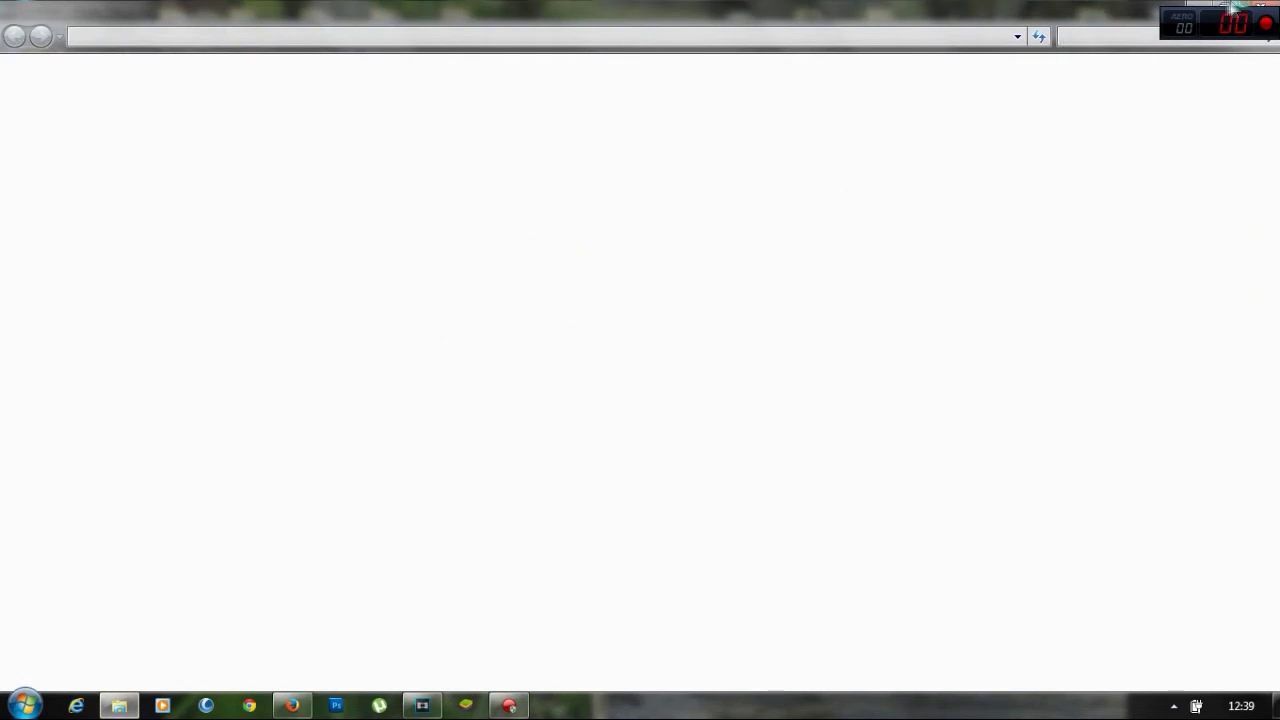
click(1232, 10)
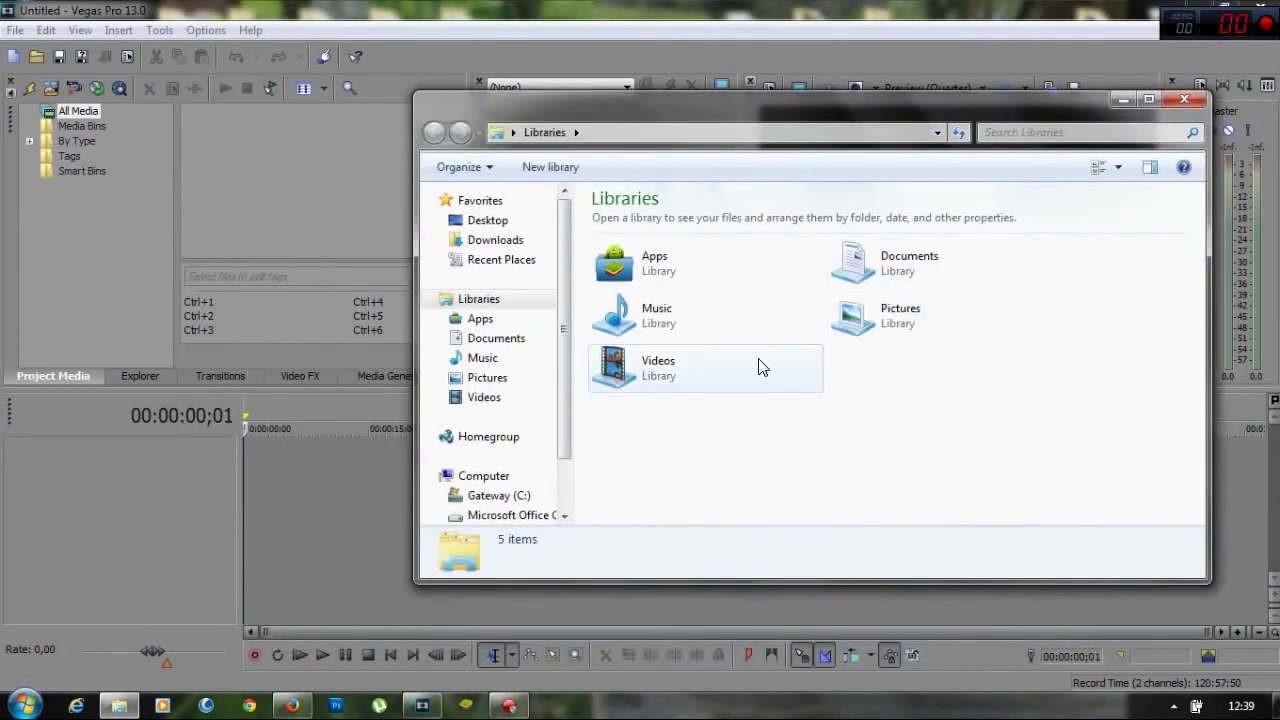
click(757, 360)
double_click(757, 360)
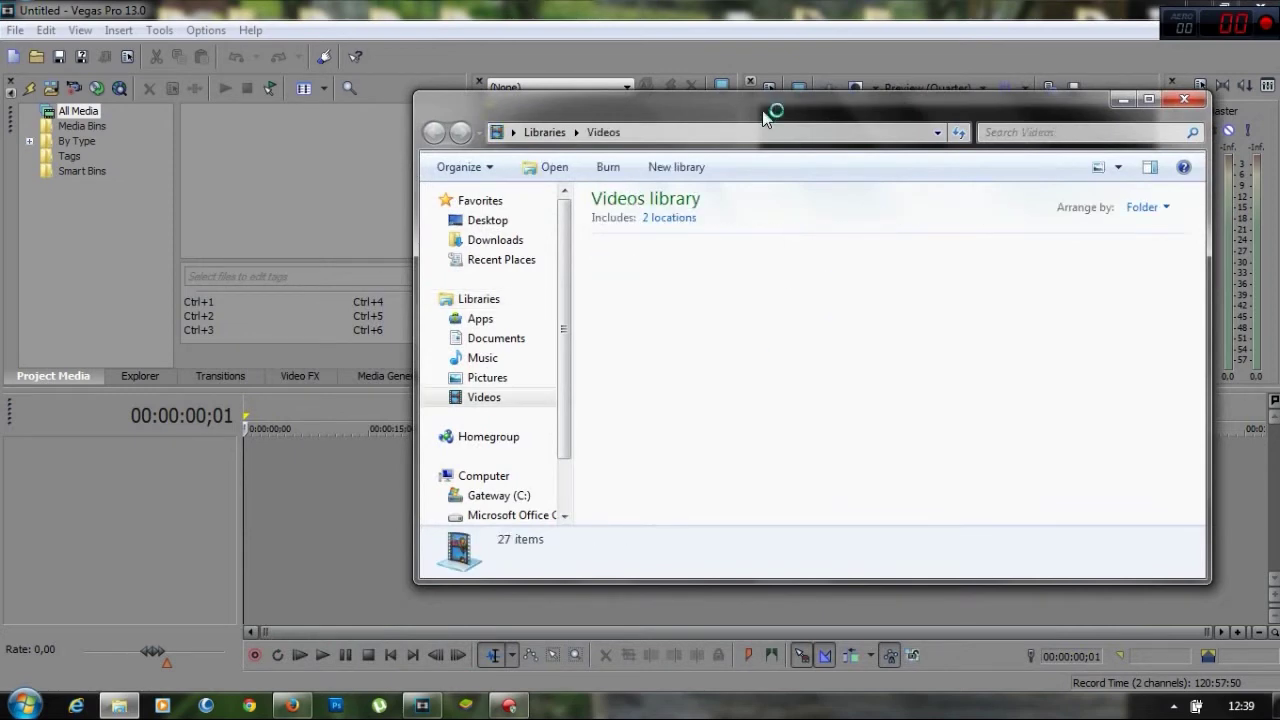
click(512, 339)
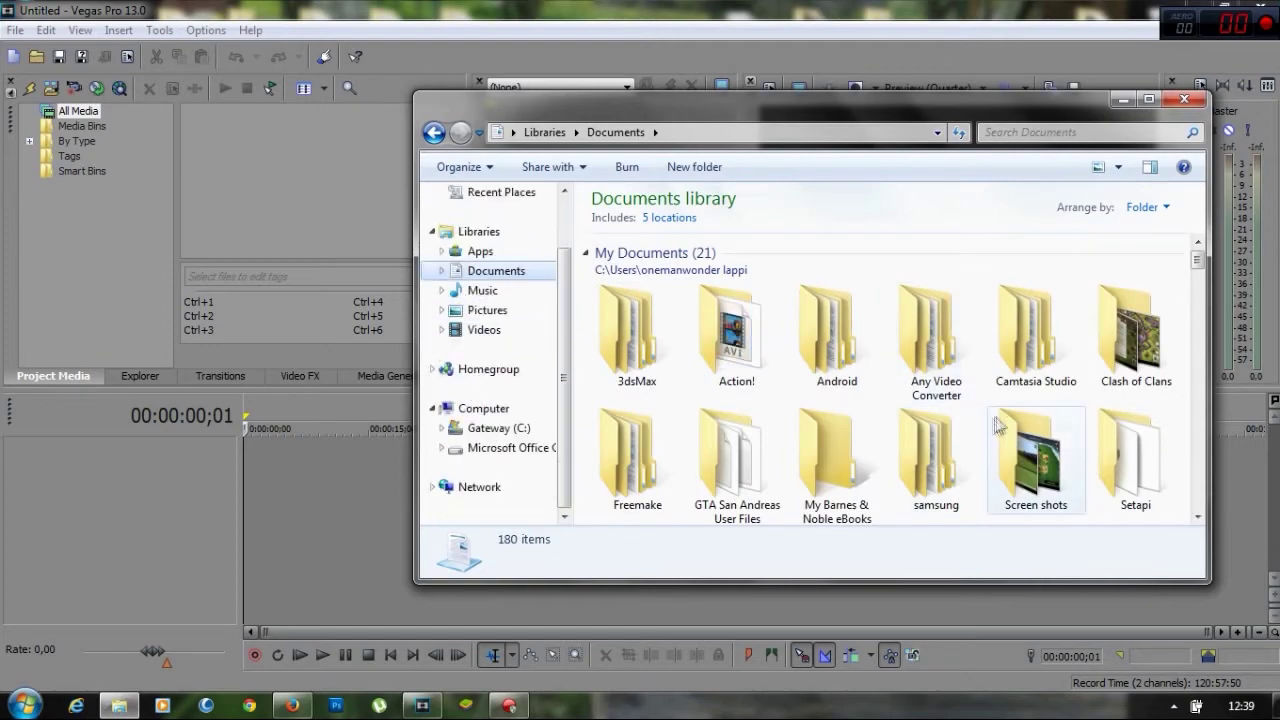
scroll(1179, 273, down, 5)
click(860, 286)
double_click(860, 282)
click(860, 282)
click(957, 377)
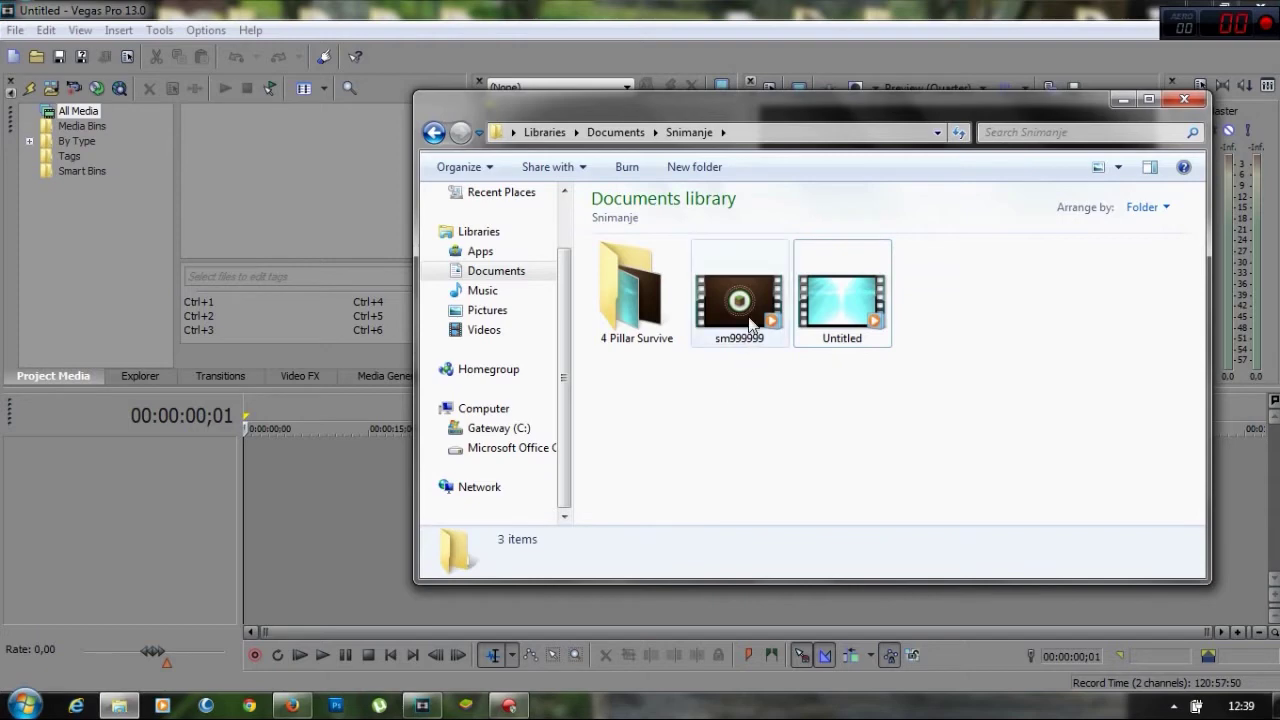
Step: Add the sm999999 video from the folder to the start of the Vegas Pro timeline, declining to match the project video settings to it
drag(752, 305, 450, 500)
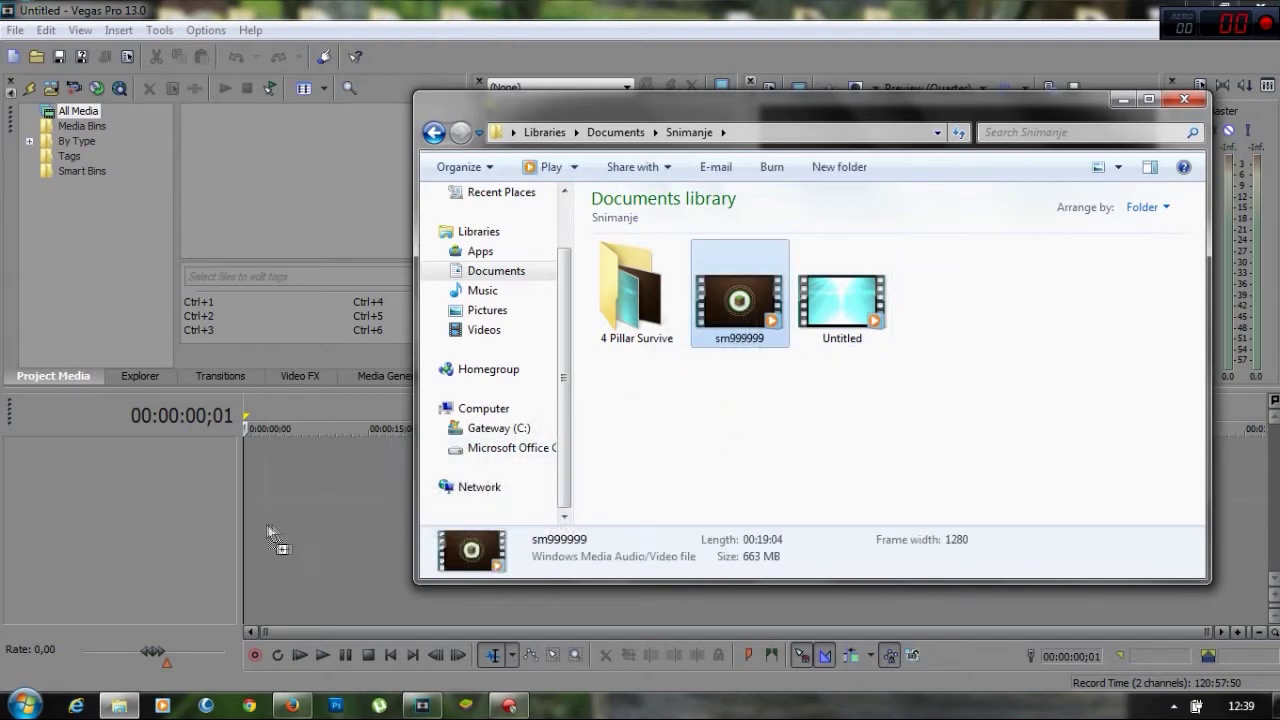
drag(258, 524, 252, 524)
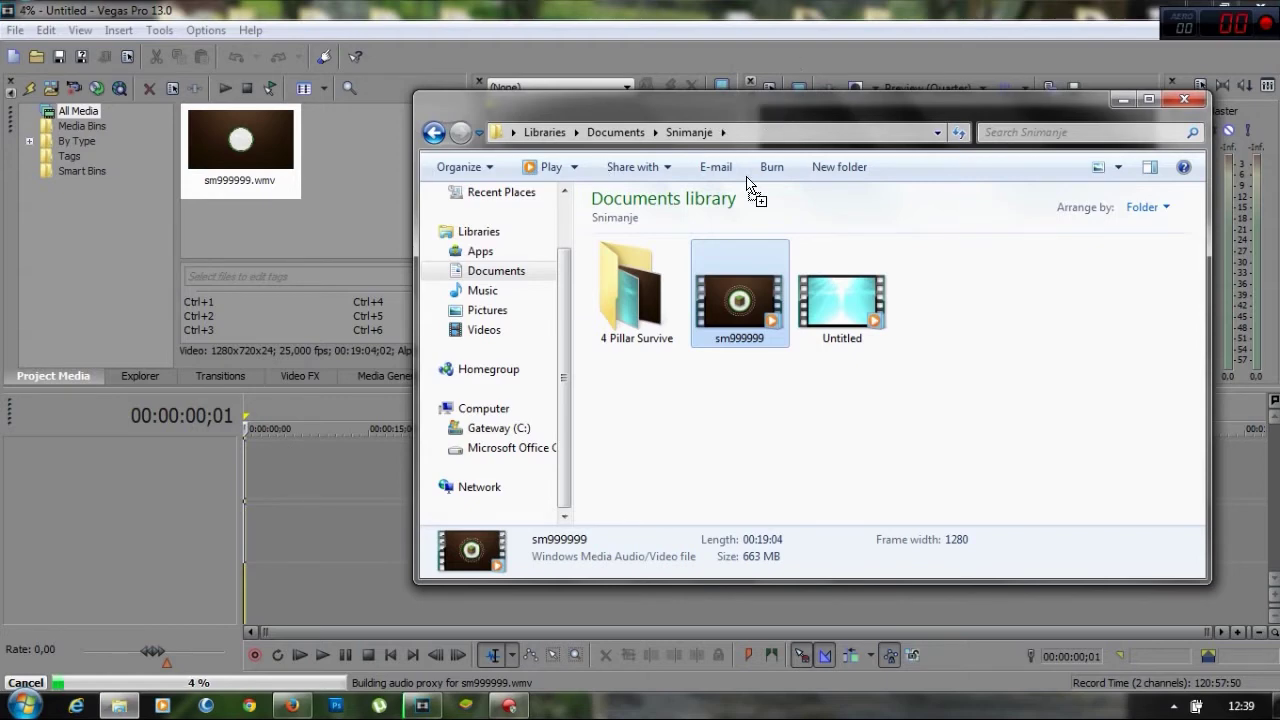
drag(747, 178, 424, 630)
click(659, 342)
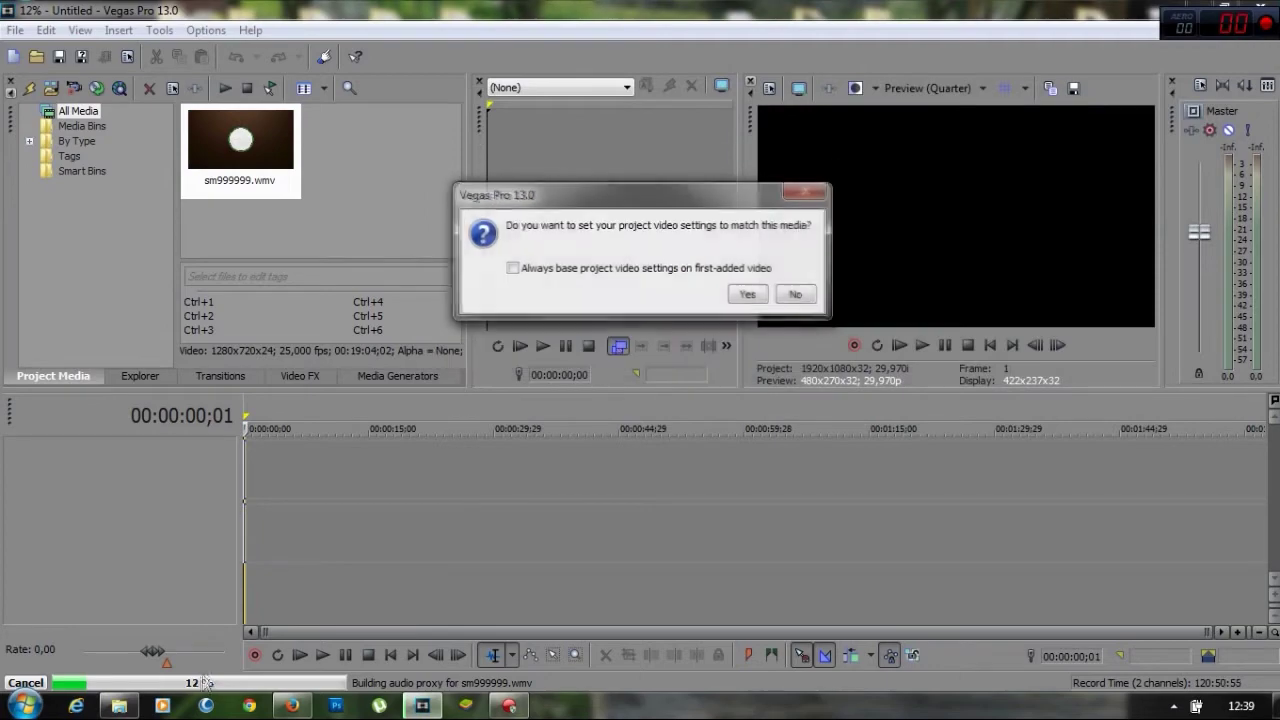
click(794, 291)
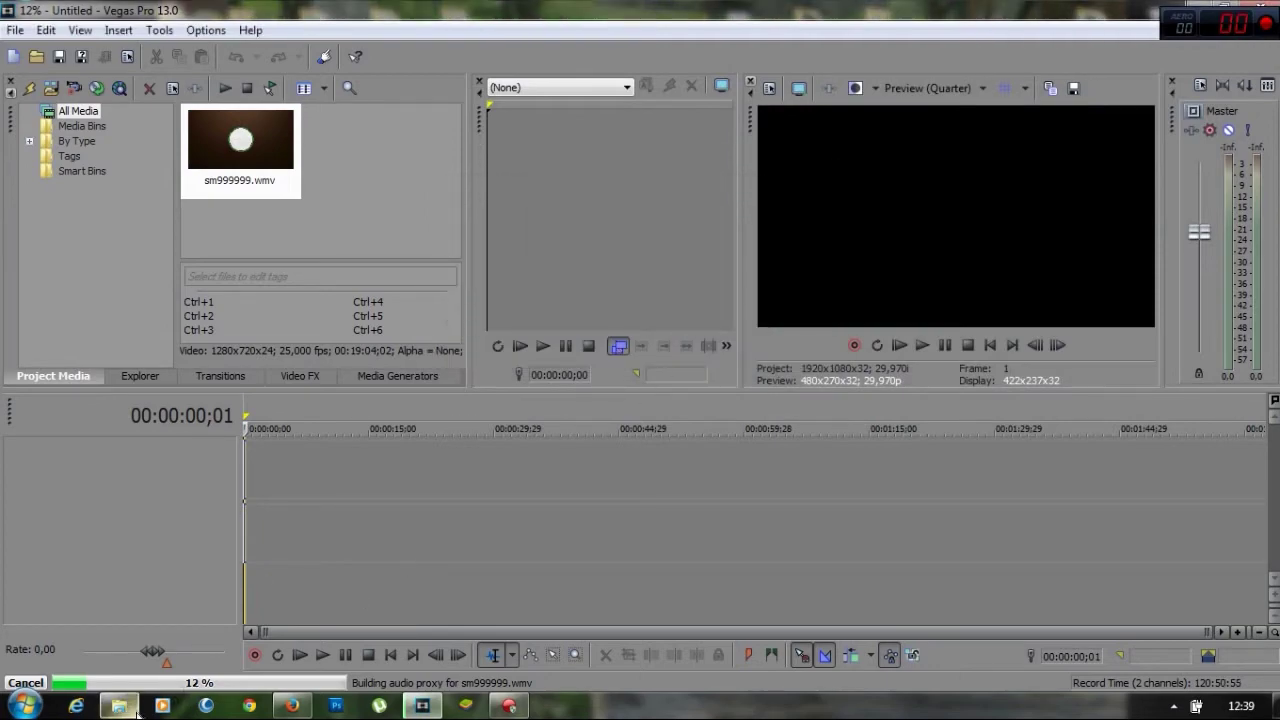
click(119, 705)
drag(550, 111, 307, 143)
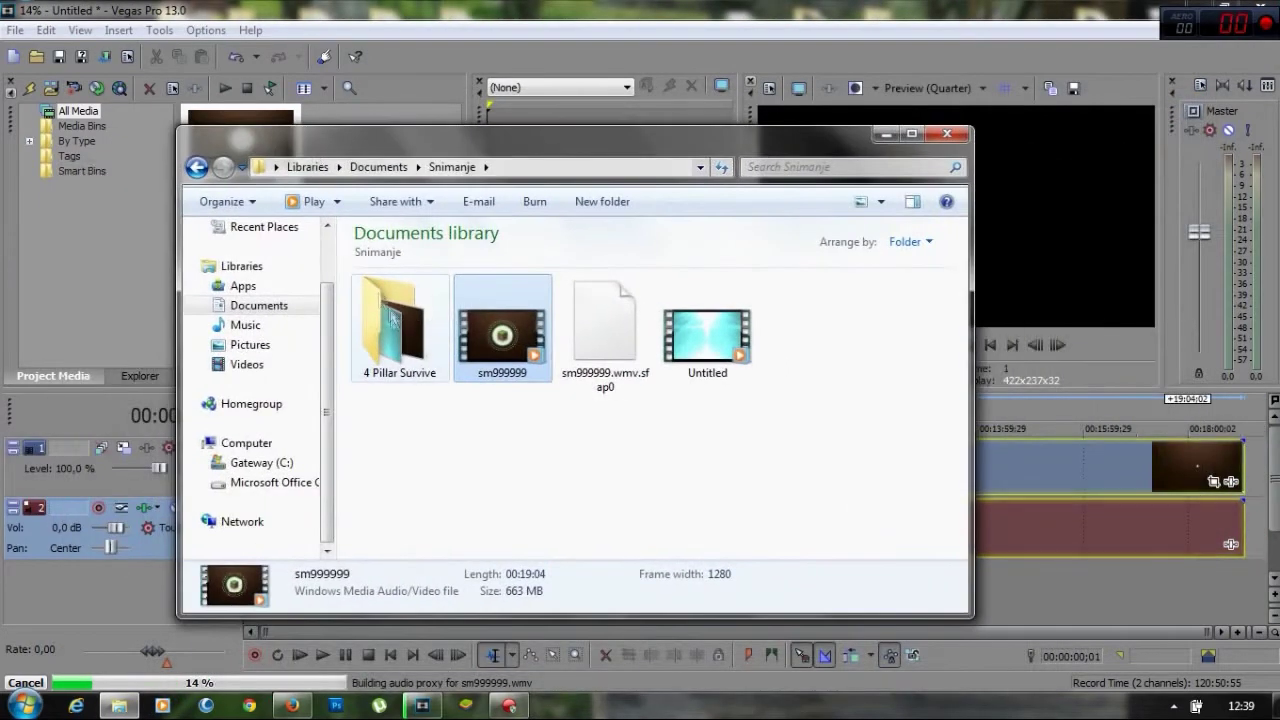
click(692, 337)
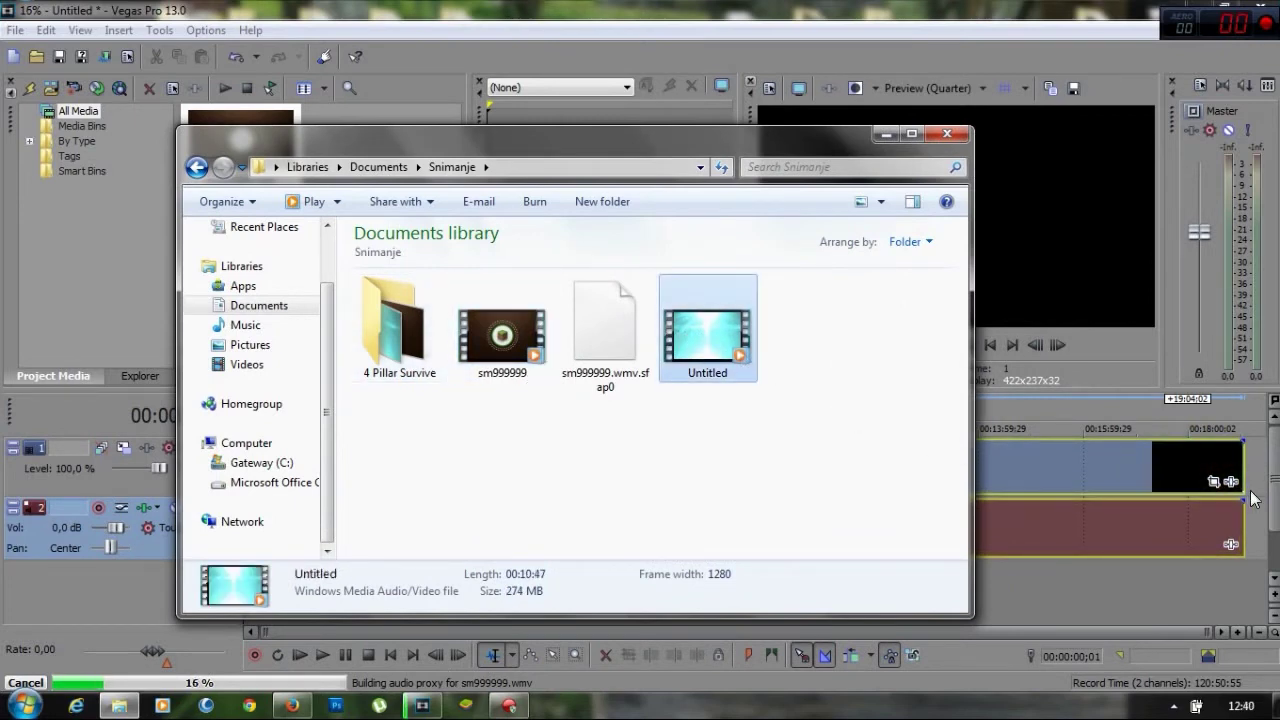
drag(1250, 497, 812, 345)
click(946, 136)
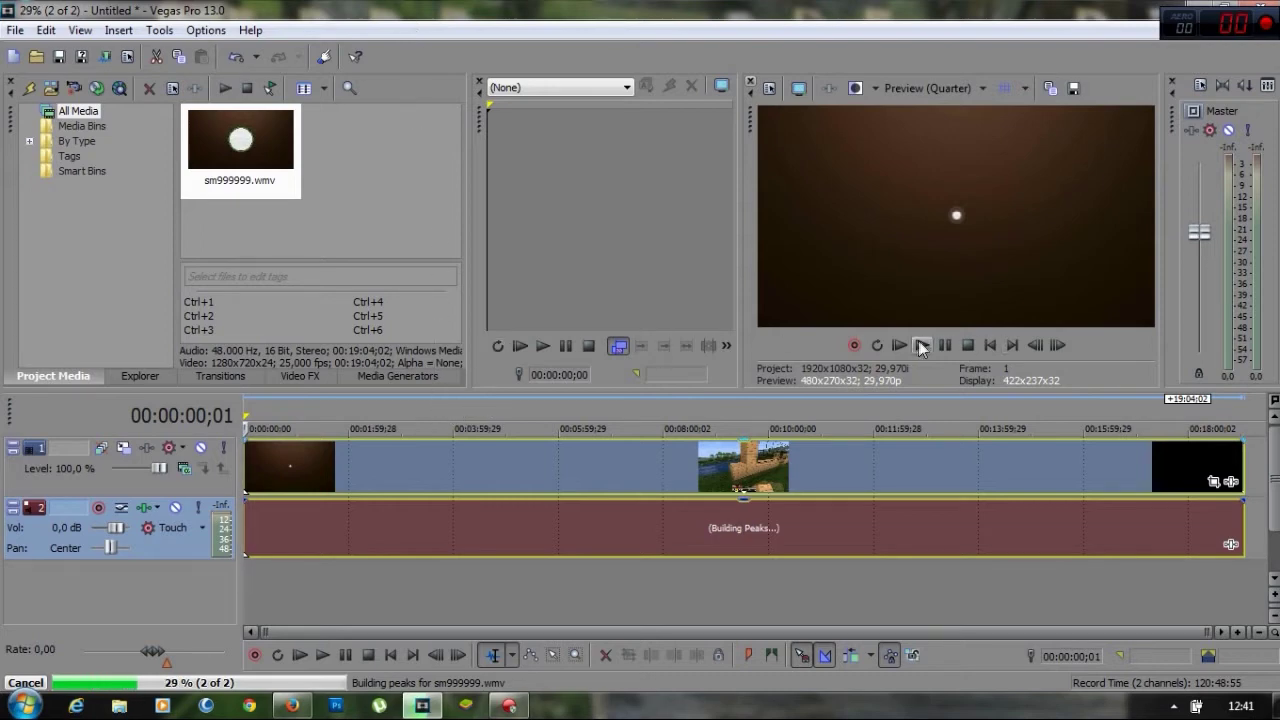
Step: Preview the clip, pause at 00:02:02;04, and mark a loop region about 2:57 long starting at that point
key(space)
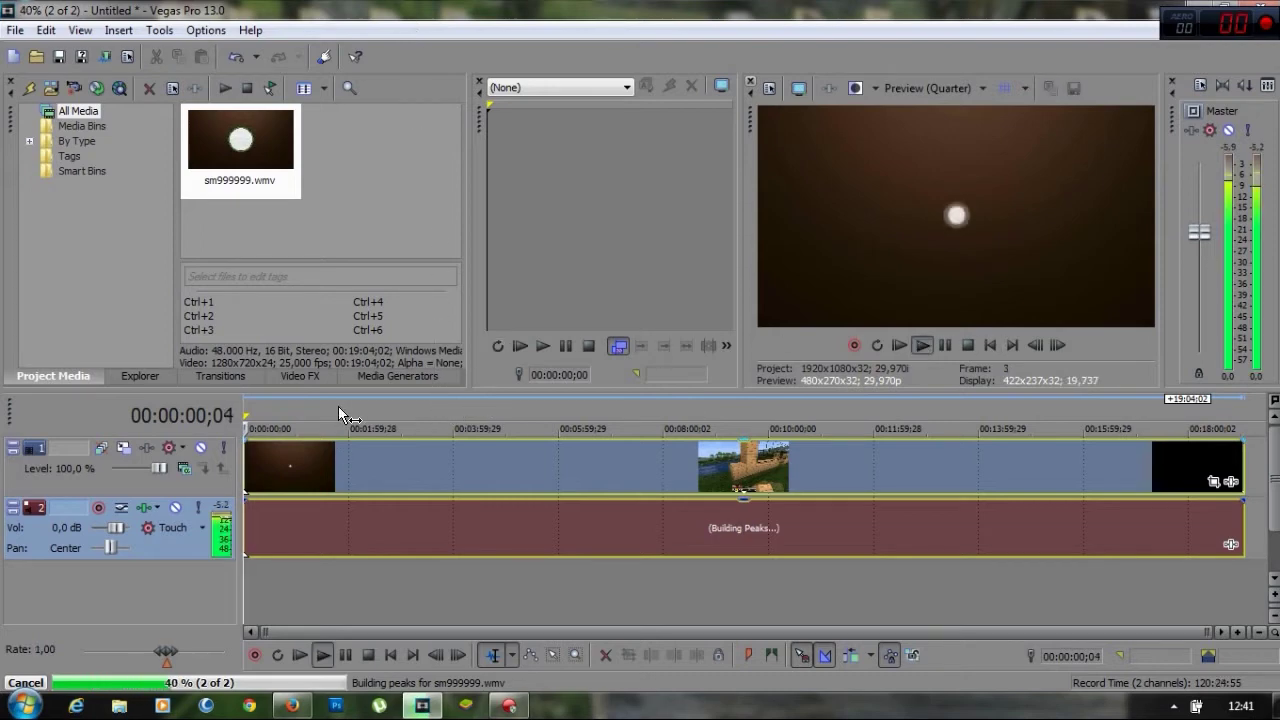
click(341, 412)
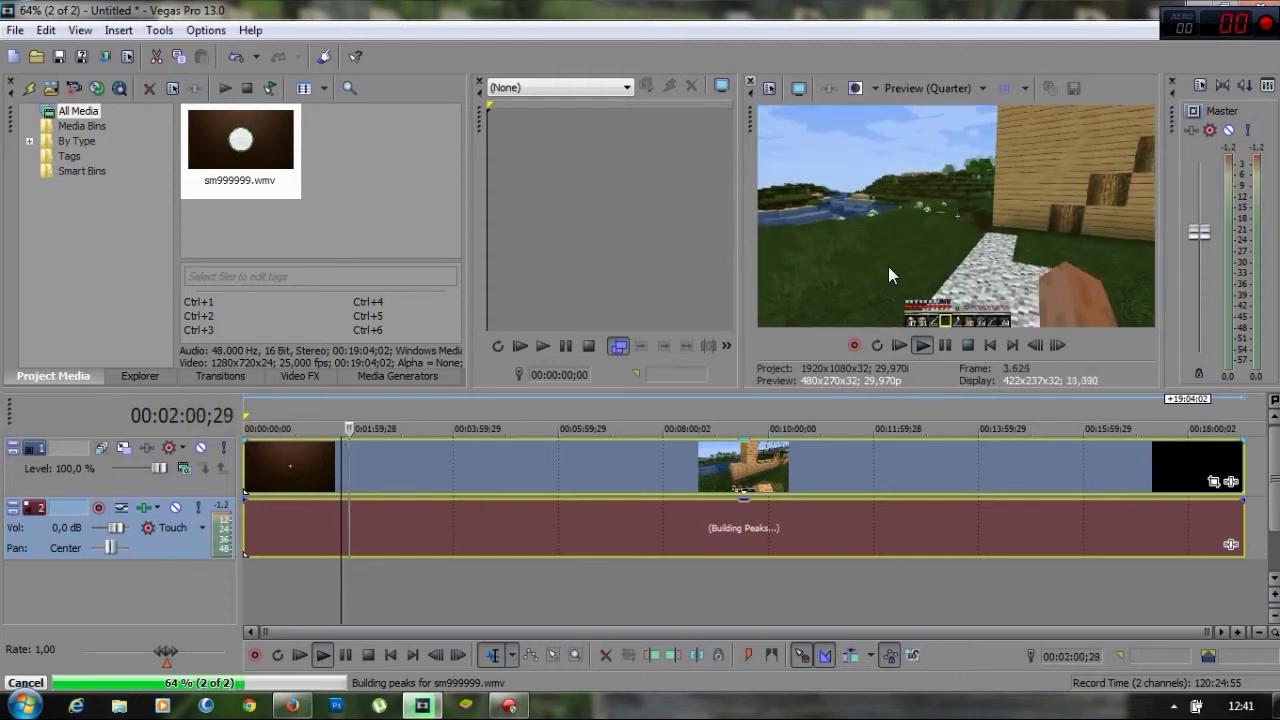
click(944, 344)
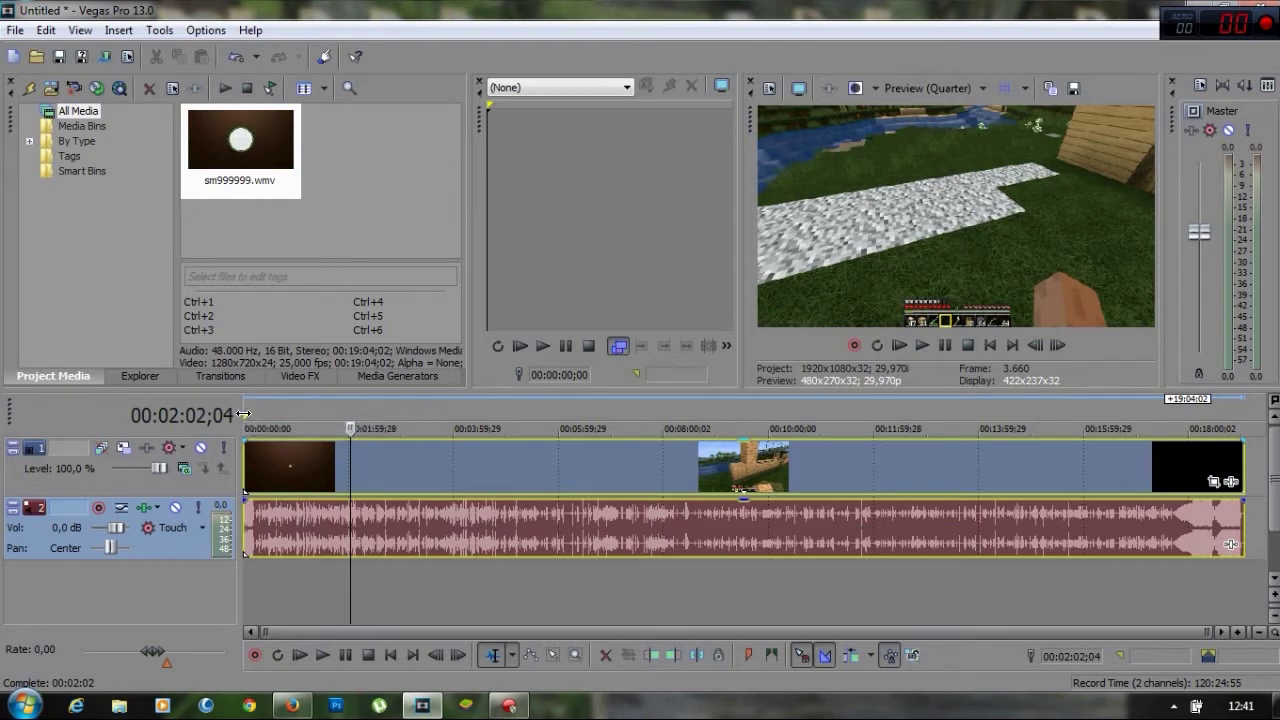
drag(248, 414, 506, 437)
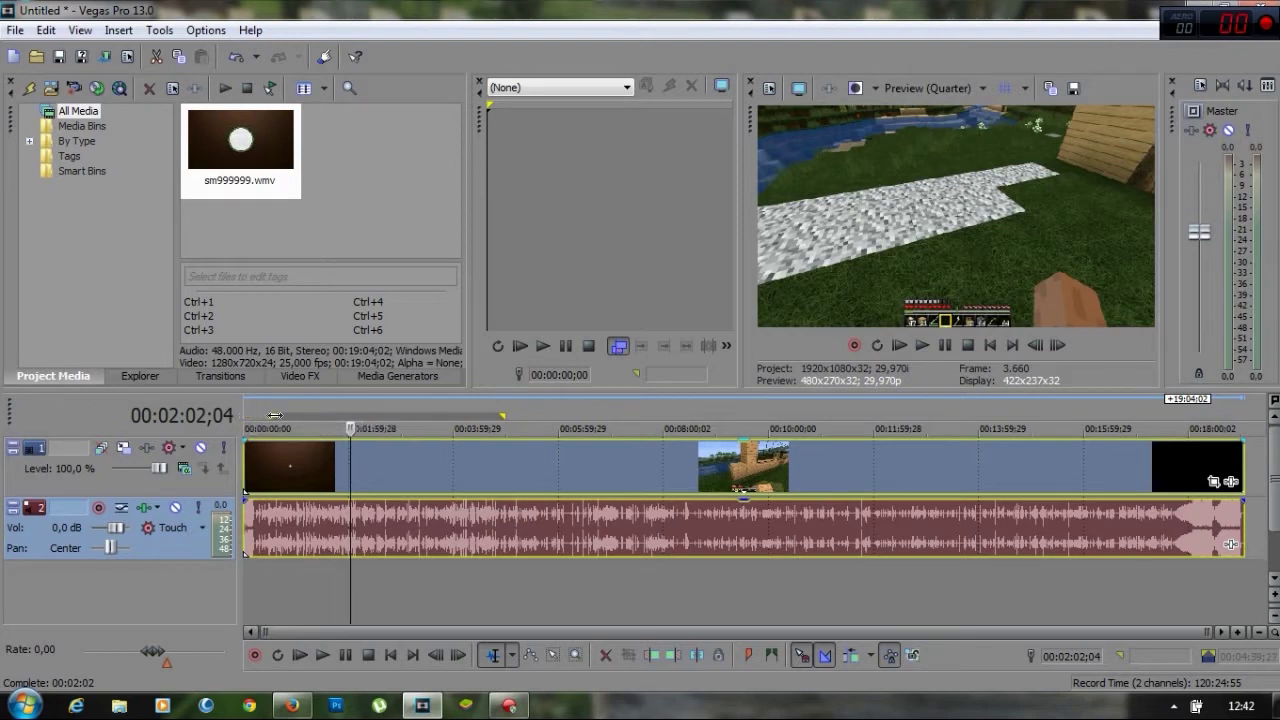
drag(326, 421, 352, 427)
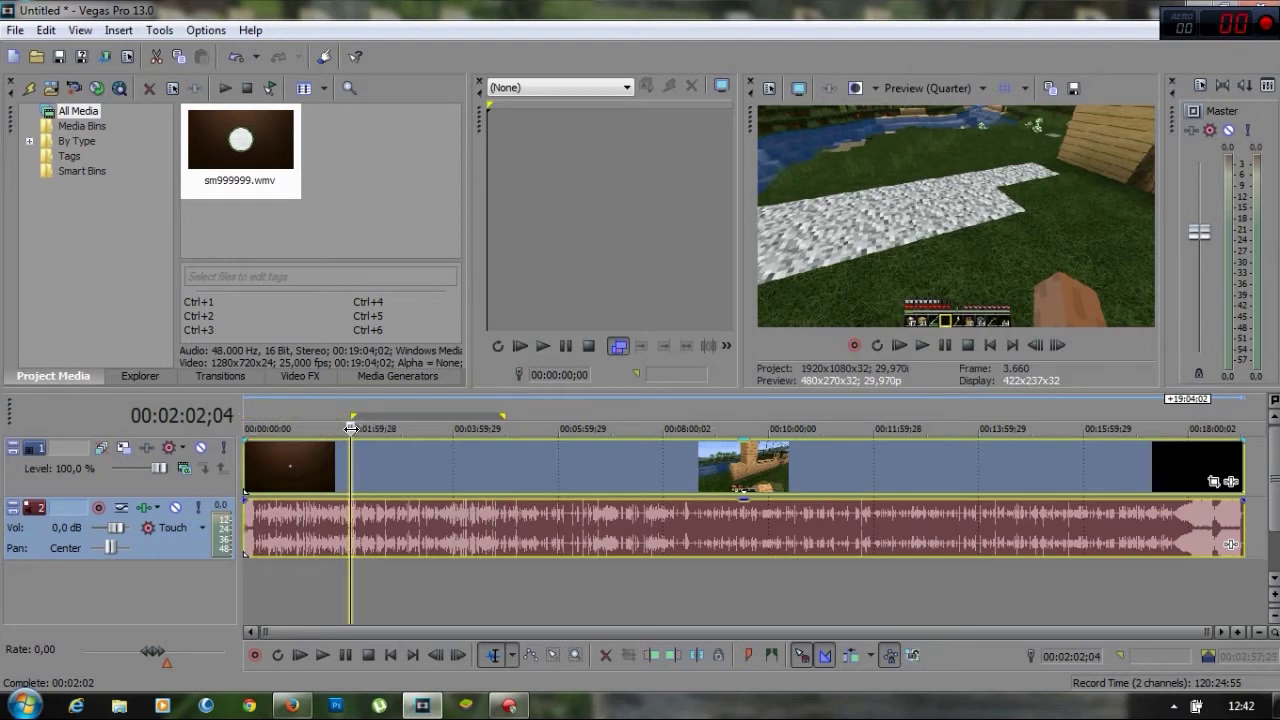
drag(352, 452, 347, 457)
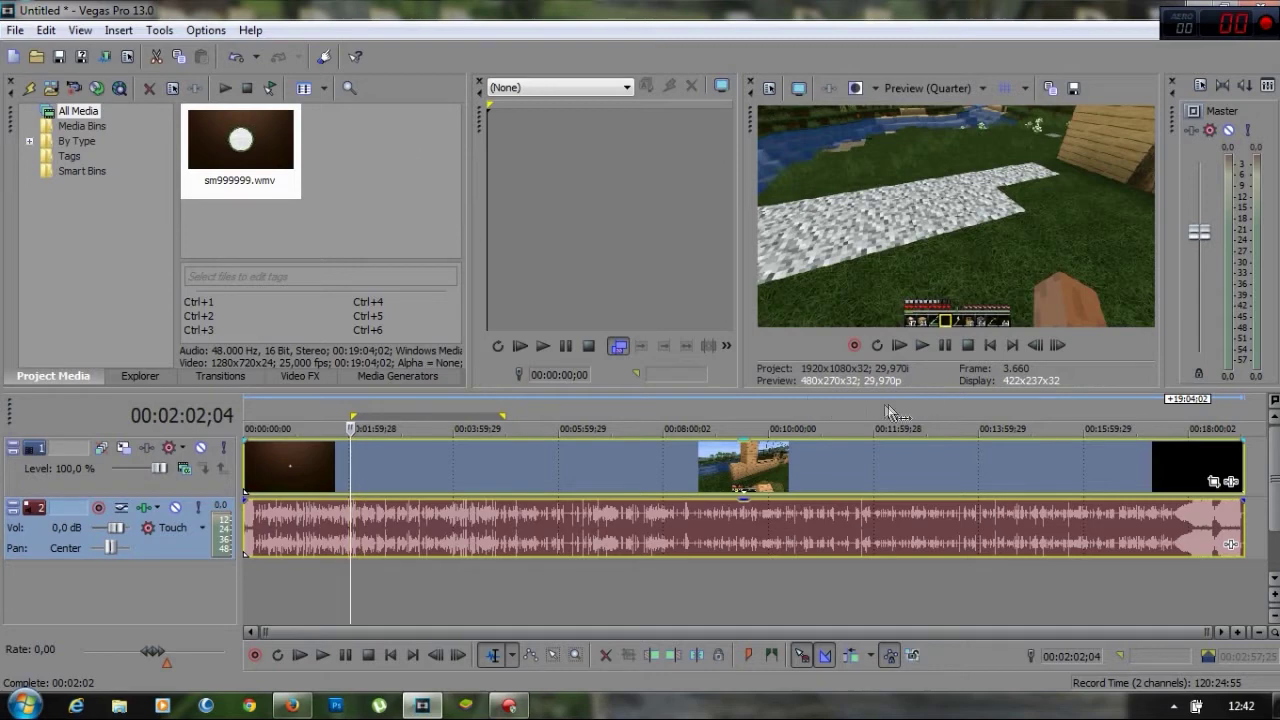
Step: Preview the footage further on, pause at 00:04:25;25, and end the loop region at that point
click(922, 345)
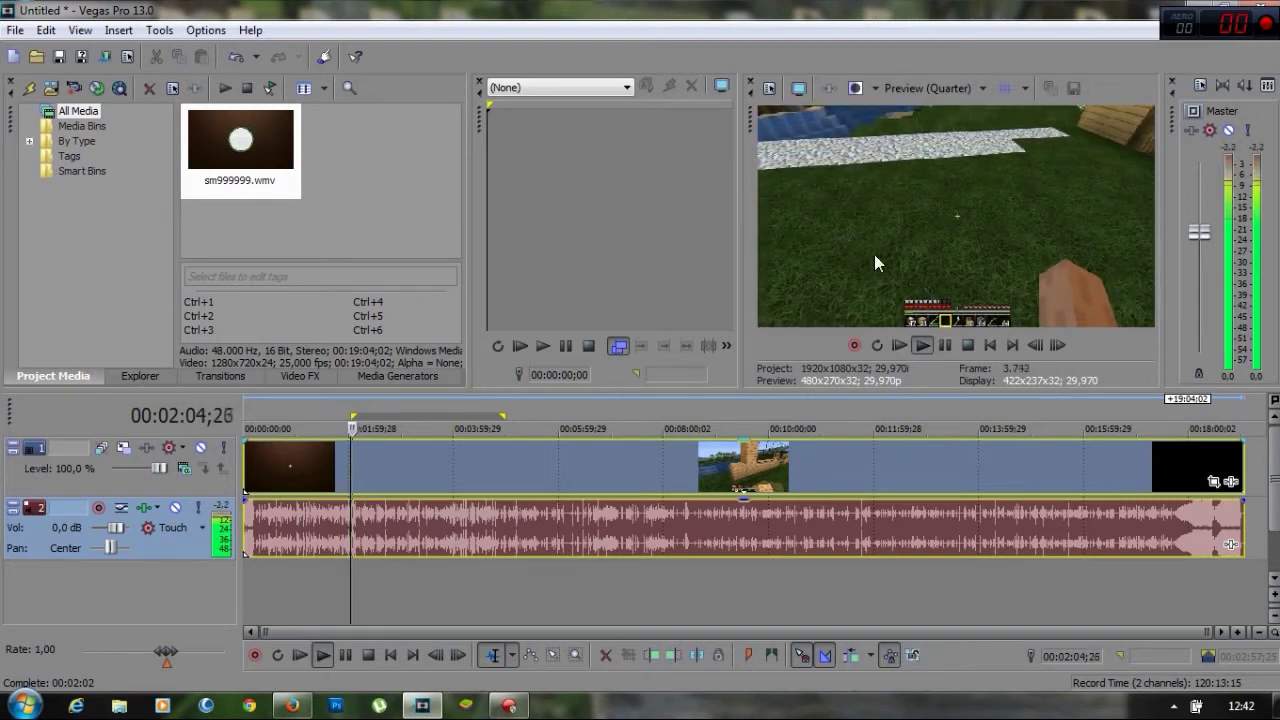
click(468, 406)
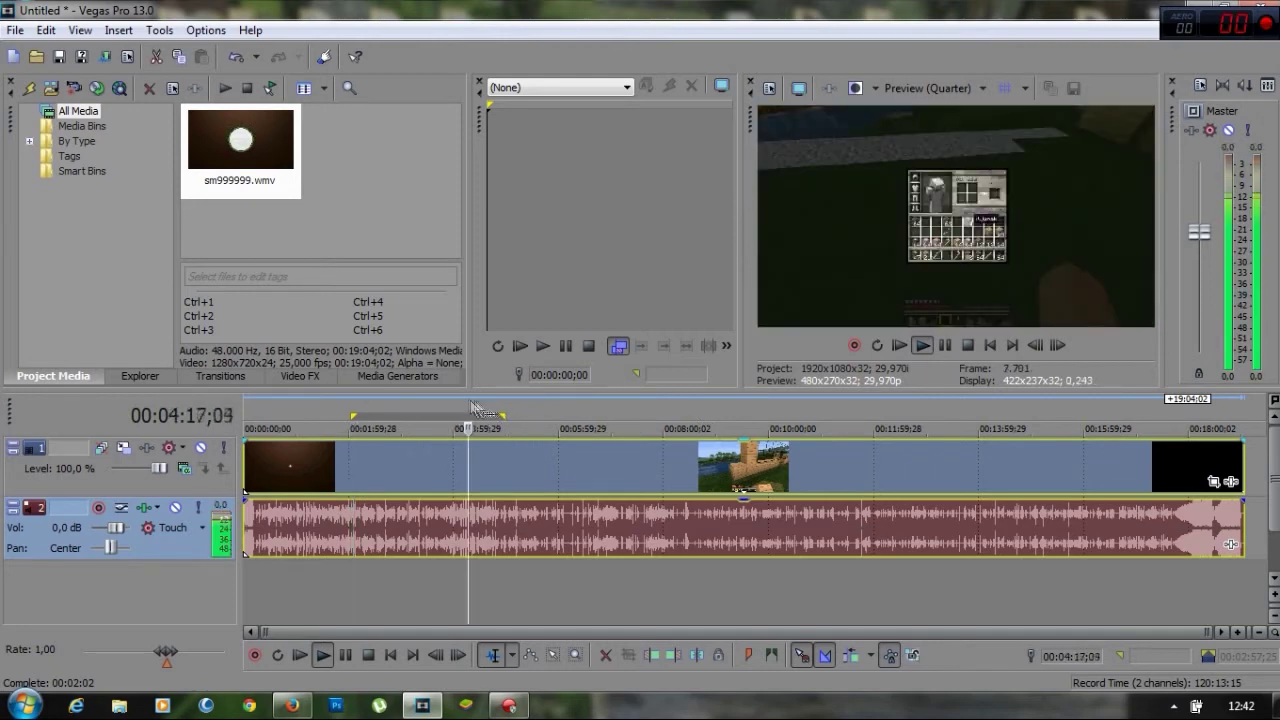
click(928, 354)
click(928, 354)
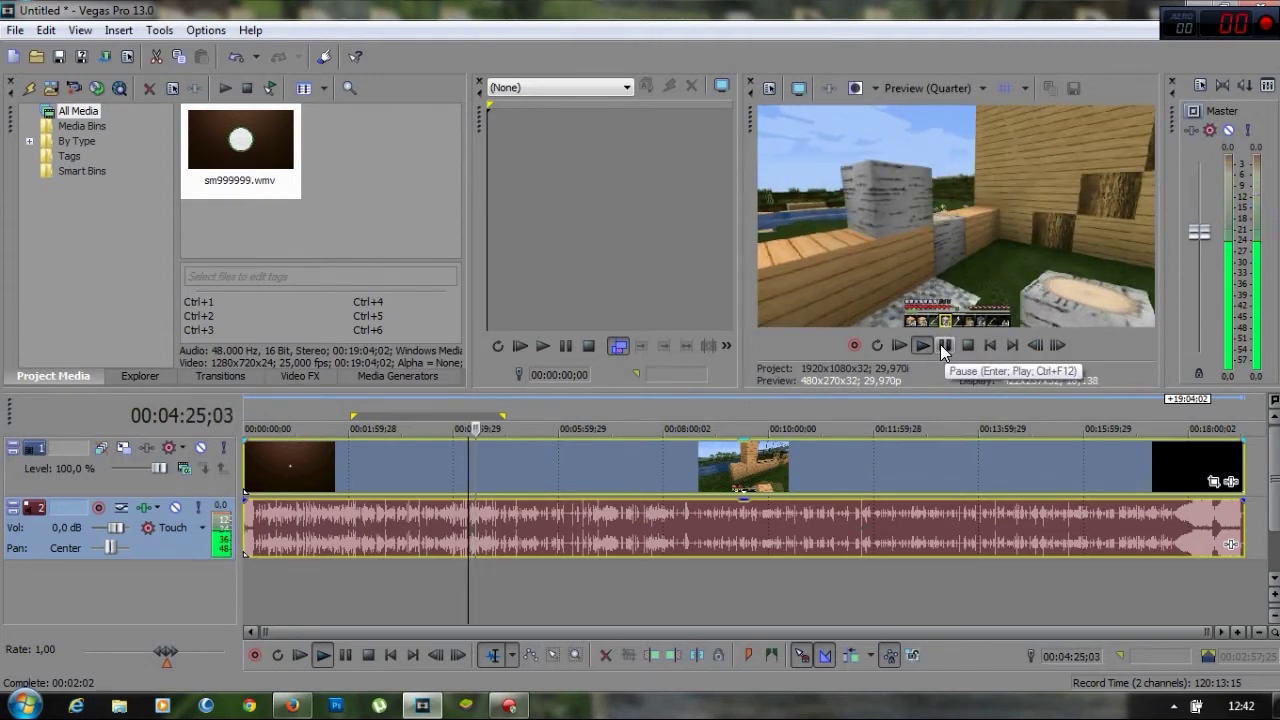
click(943, 346)
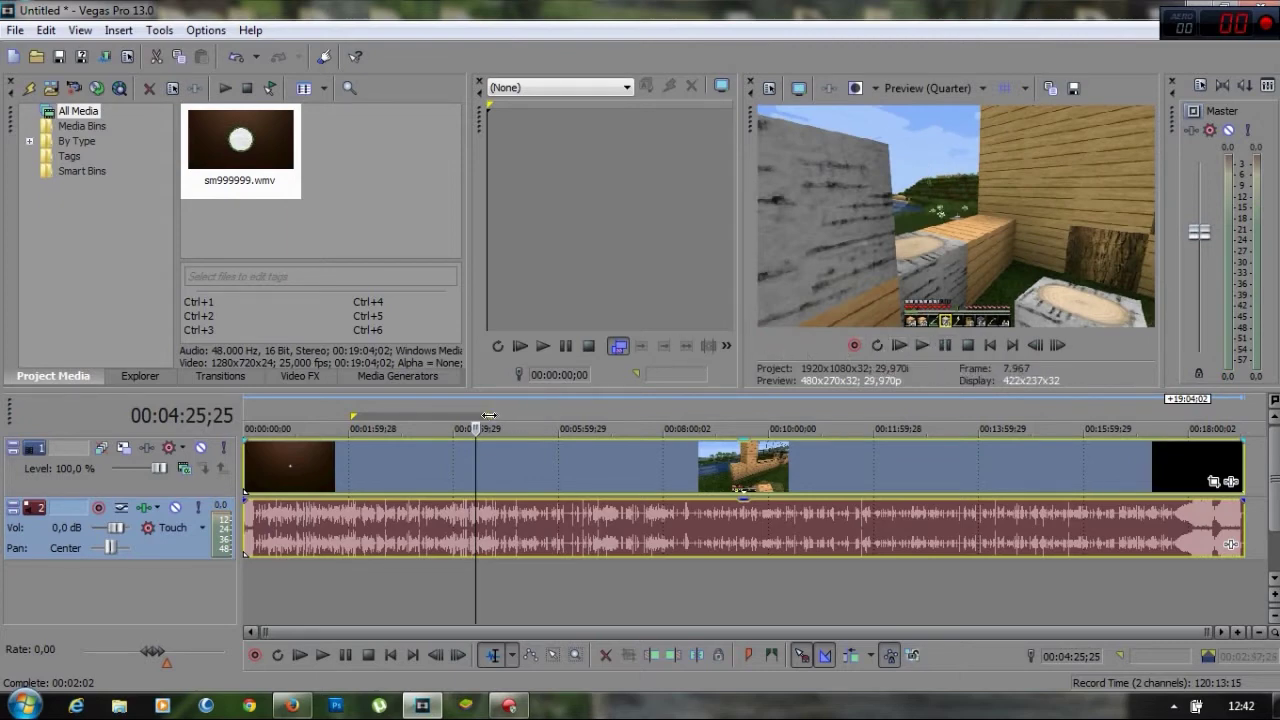
drag(483, 415, 482, 410)
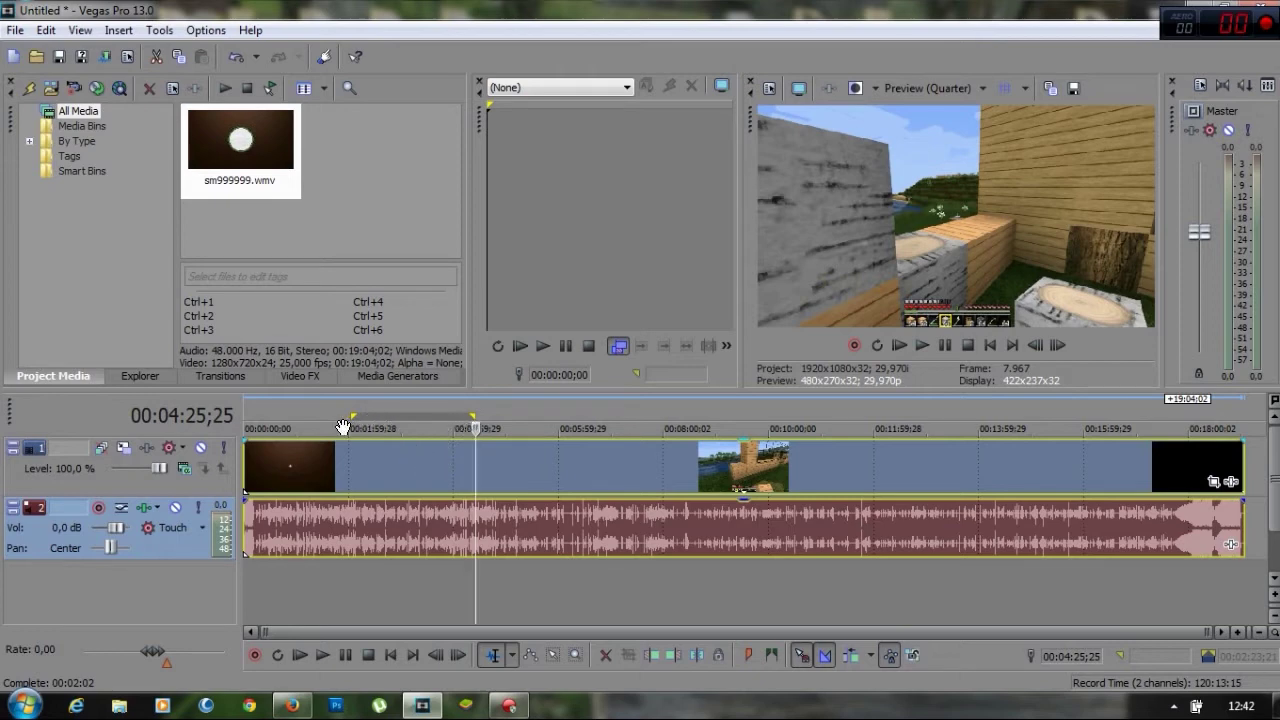
Step: Select the marked region from 00:02:02;04 to 00:04:25;25 and cut it out of the video and audio tracks
double_click(409, 417)
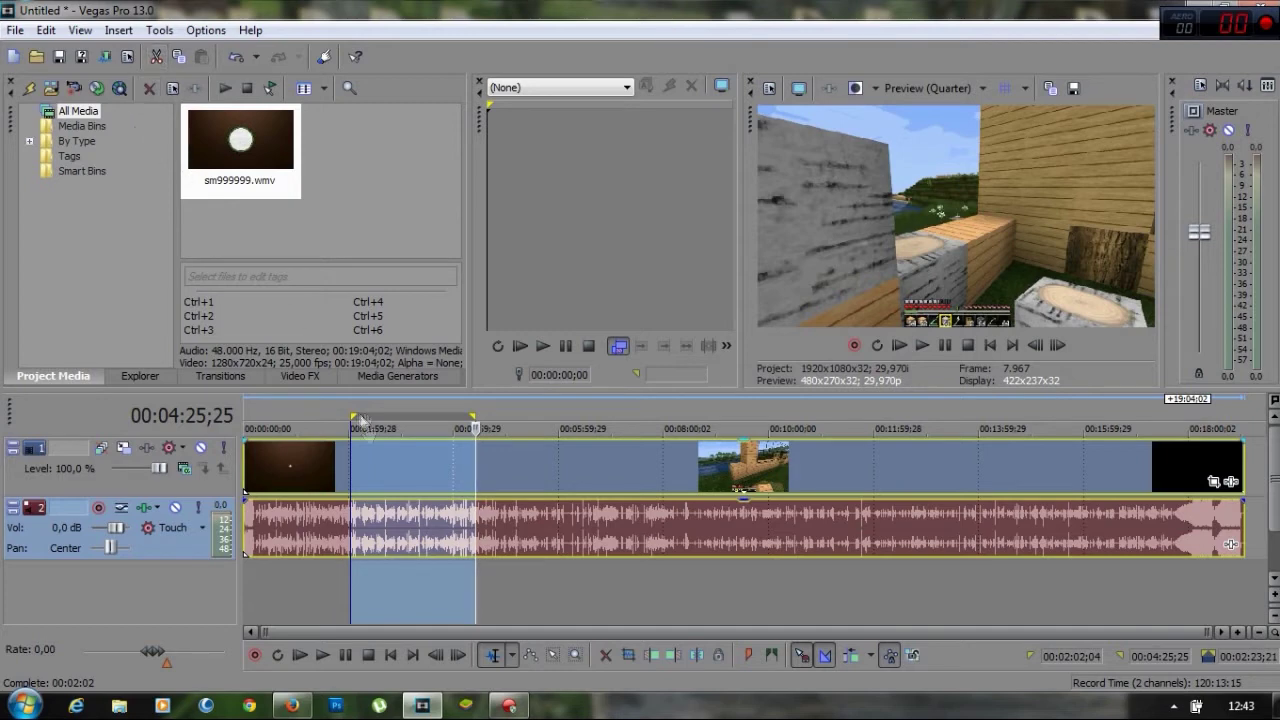
right_click(400, 455)
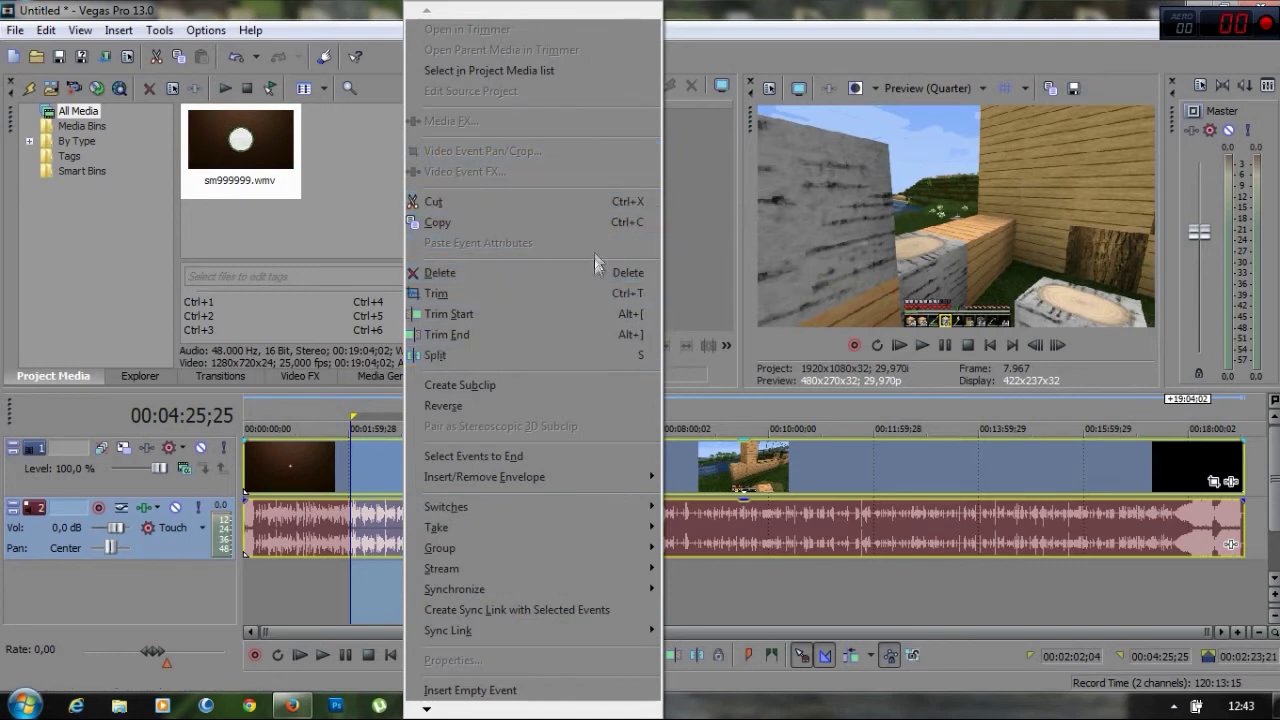
click(617, 201)
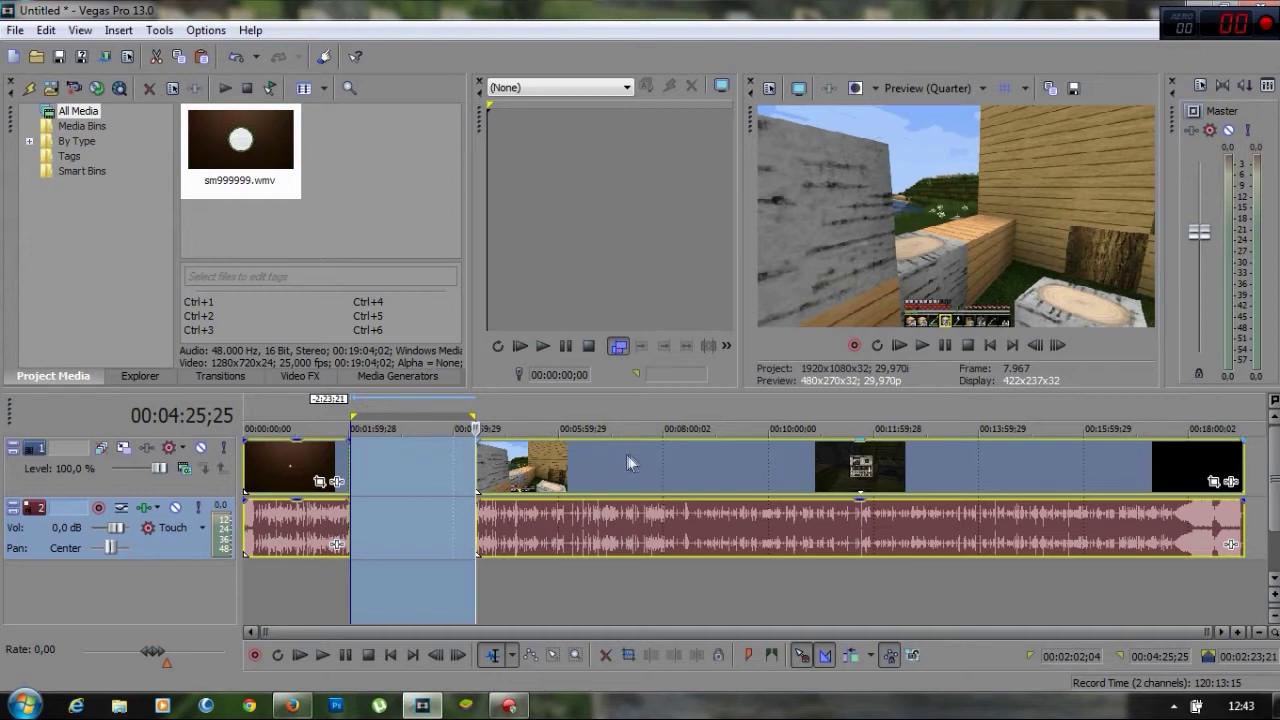
Step: Clear the time selection, trim the second clip's start slightly, and move that clip against the first clip's end to close the gap
drag(353, 417, 246, 417)
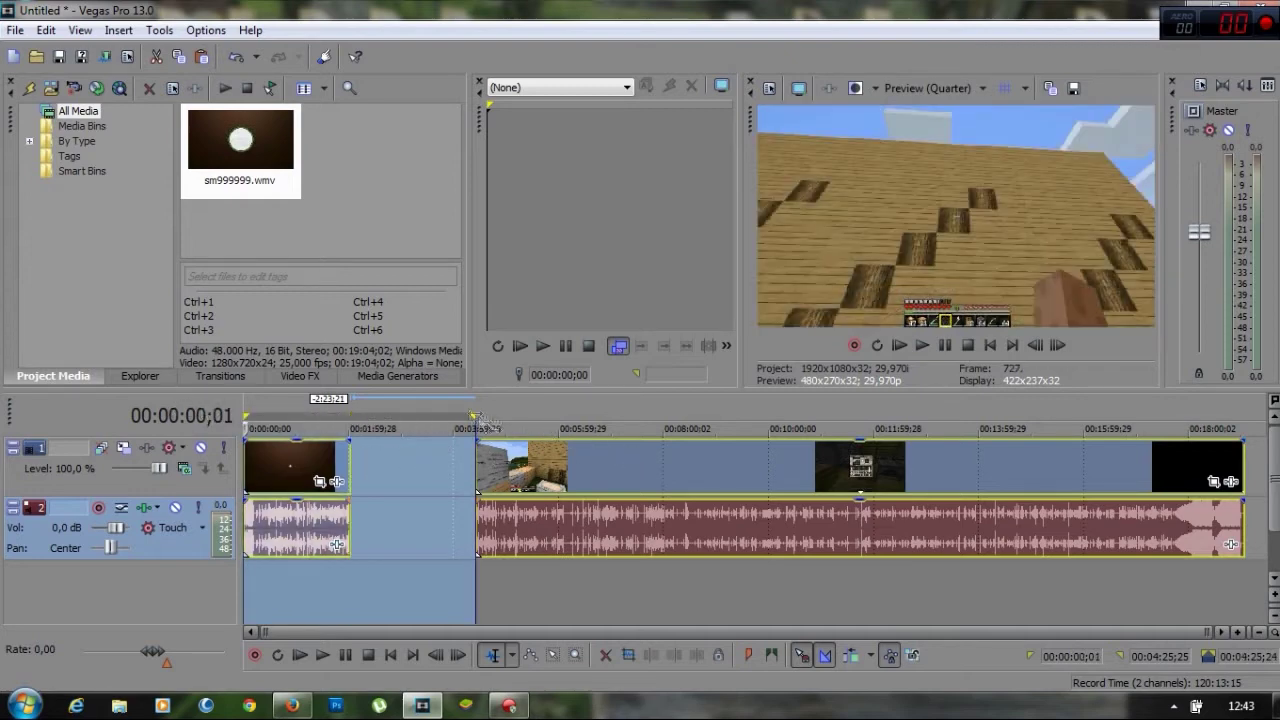
click(452, 457)
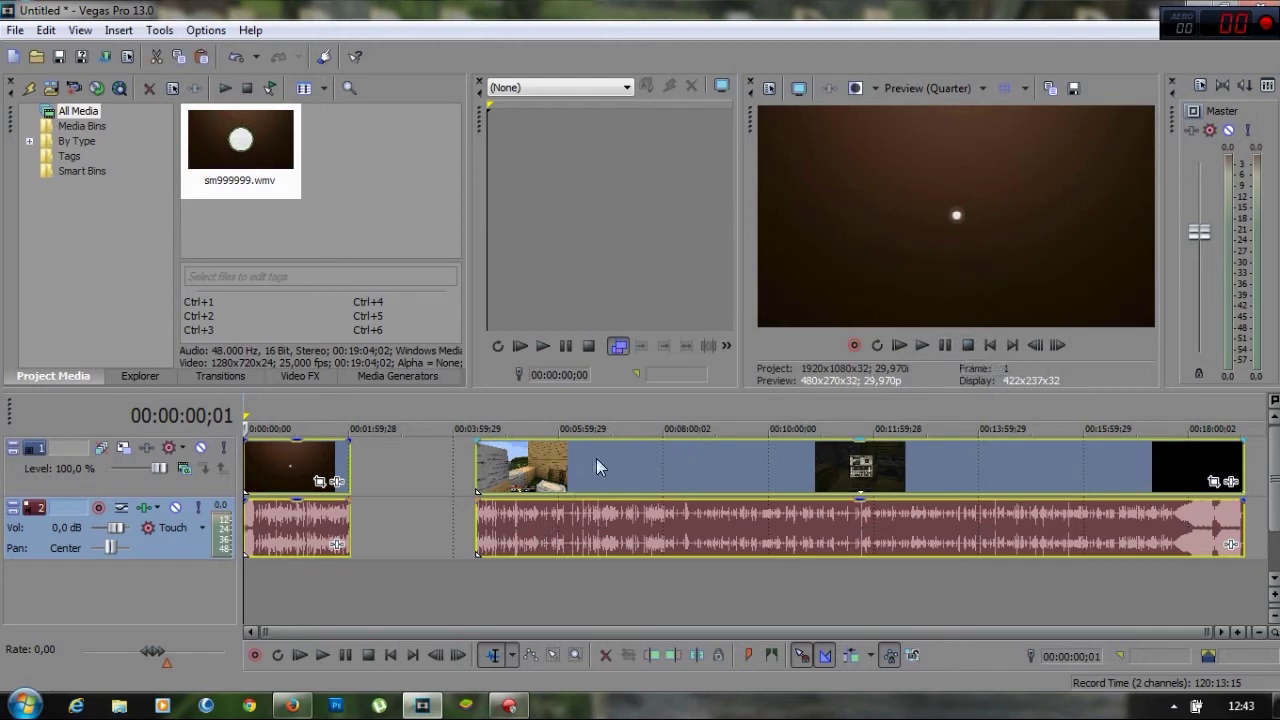
mouse_move(479, 459)
mouse_down()
mouse_move(452, 459)
mouse_move(477, 453)
mouse_up()
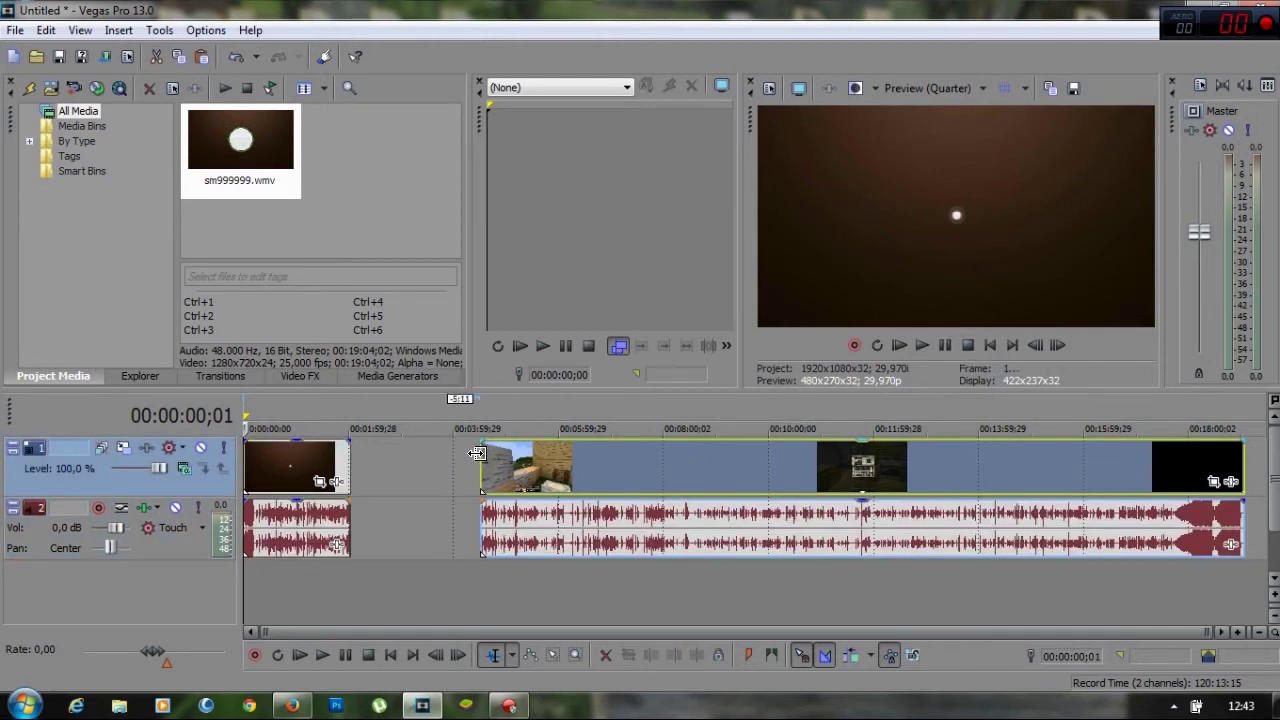
drag(642, 460, 518, 454)
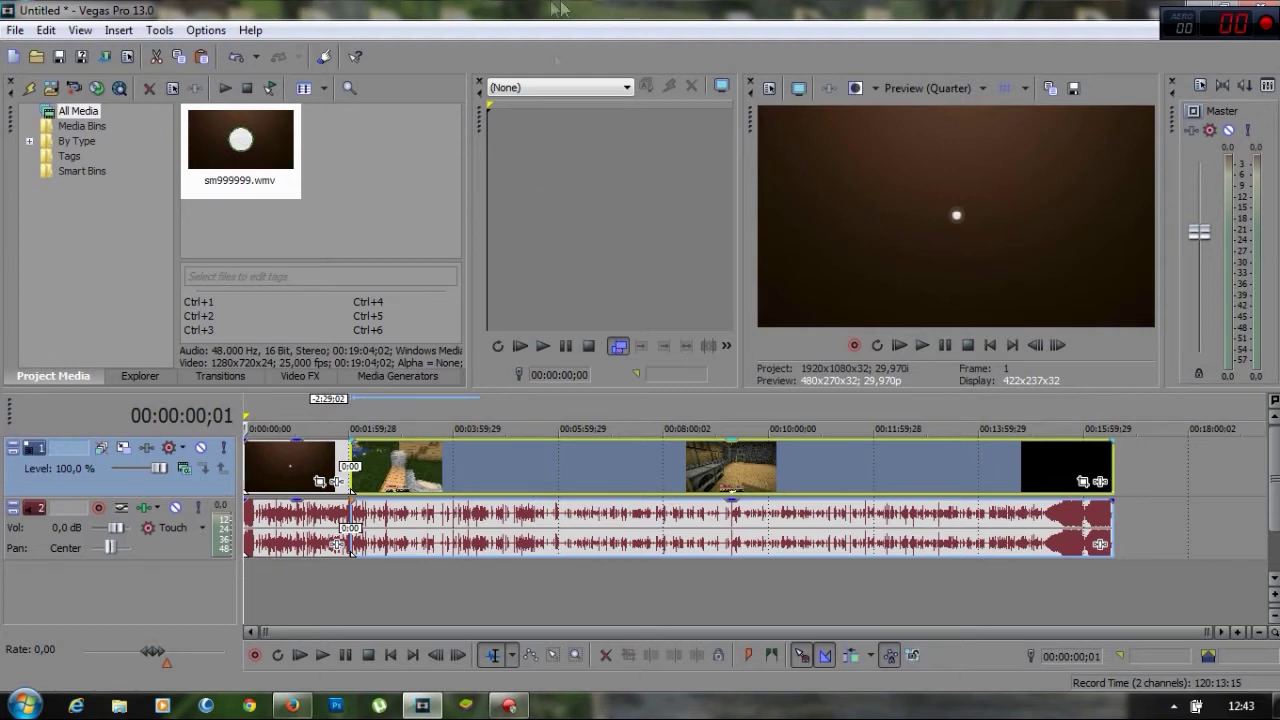
click(49, 32)
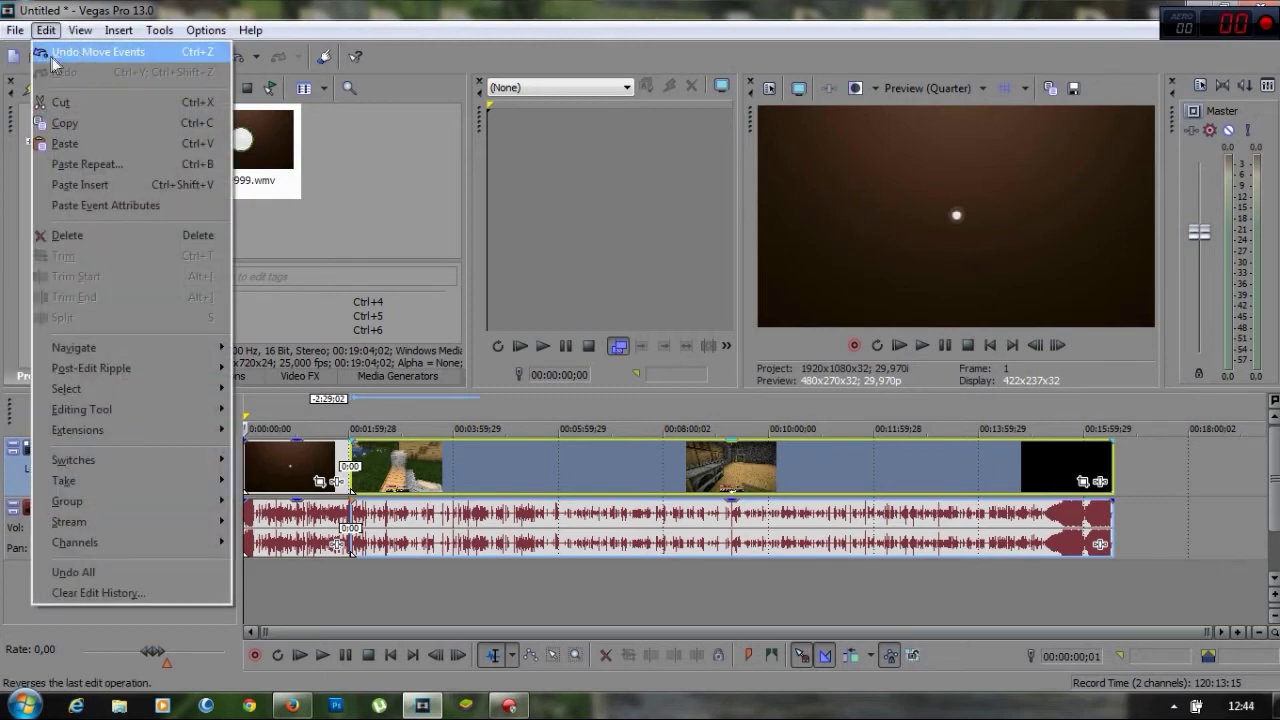
click(642, 252)
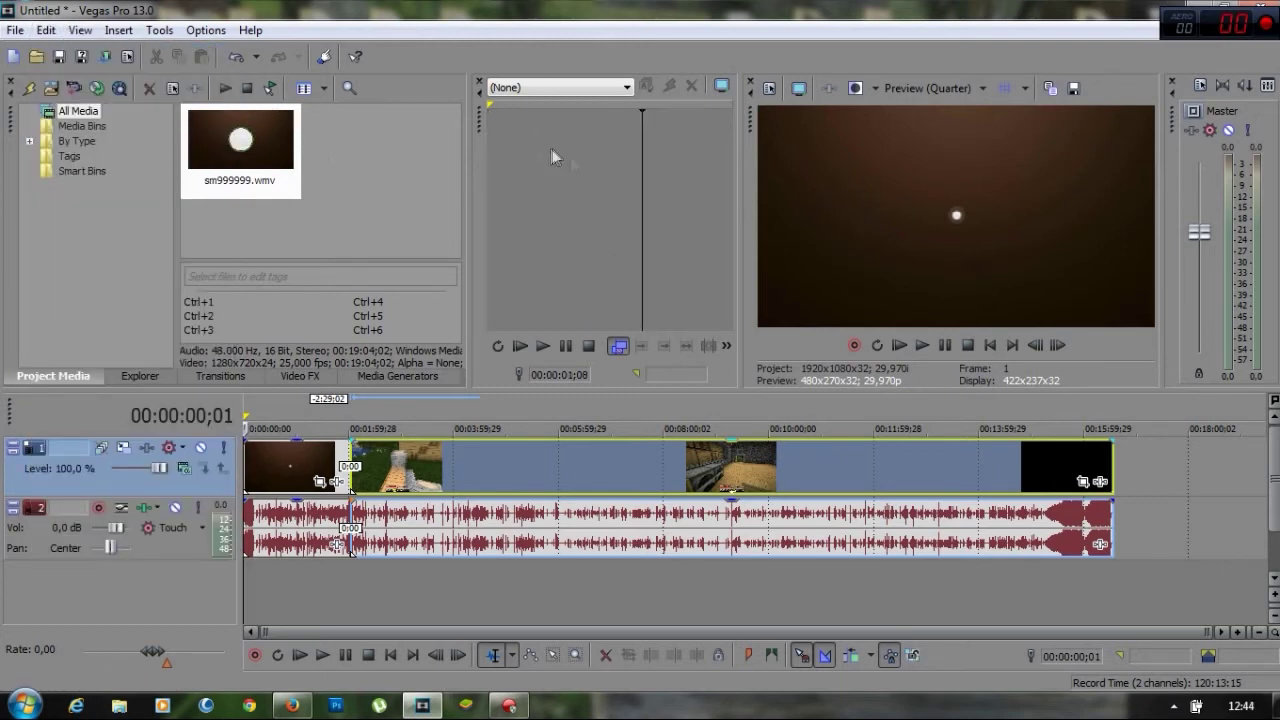
drag(640, 202, 487, 207)
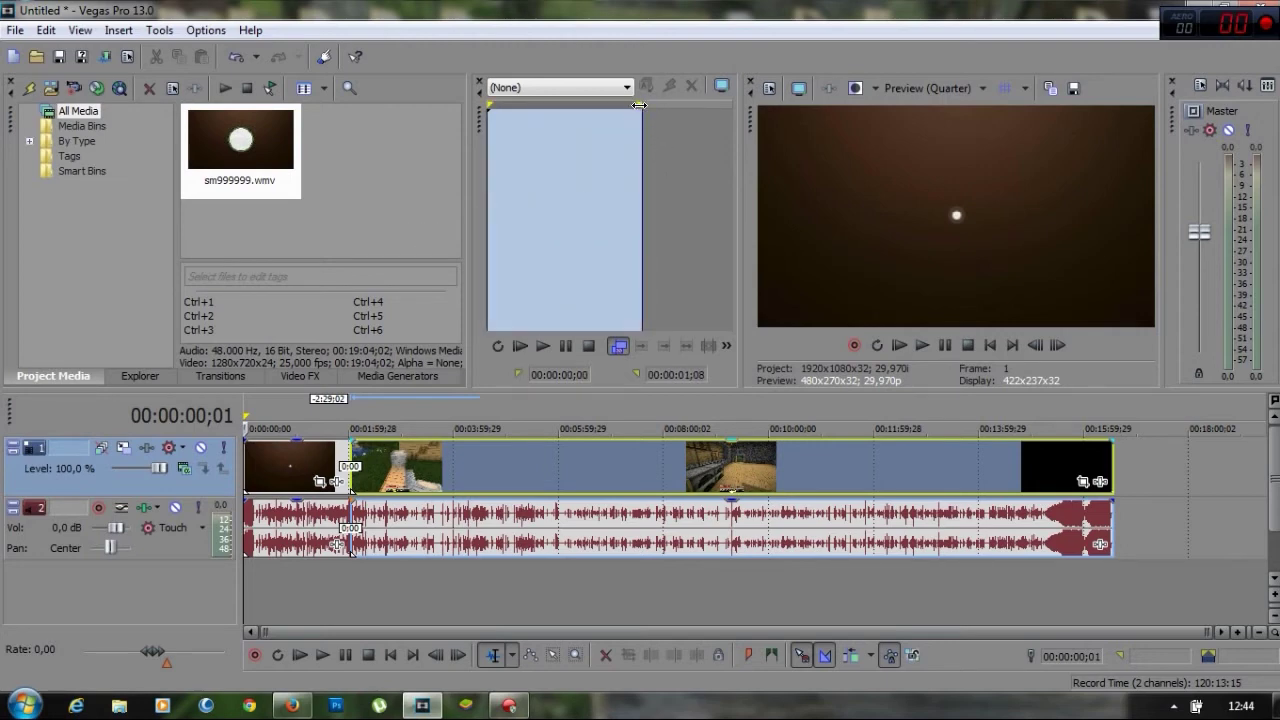
click(550, 150)
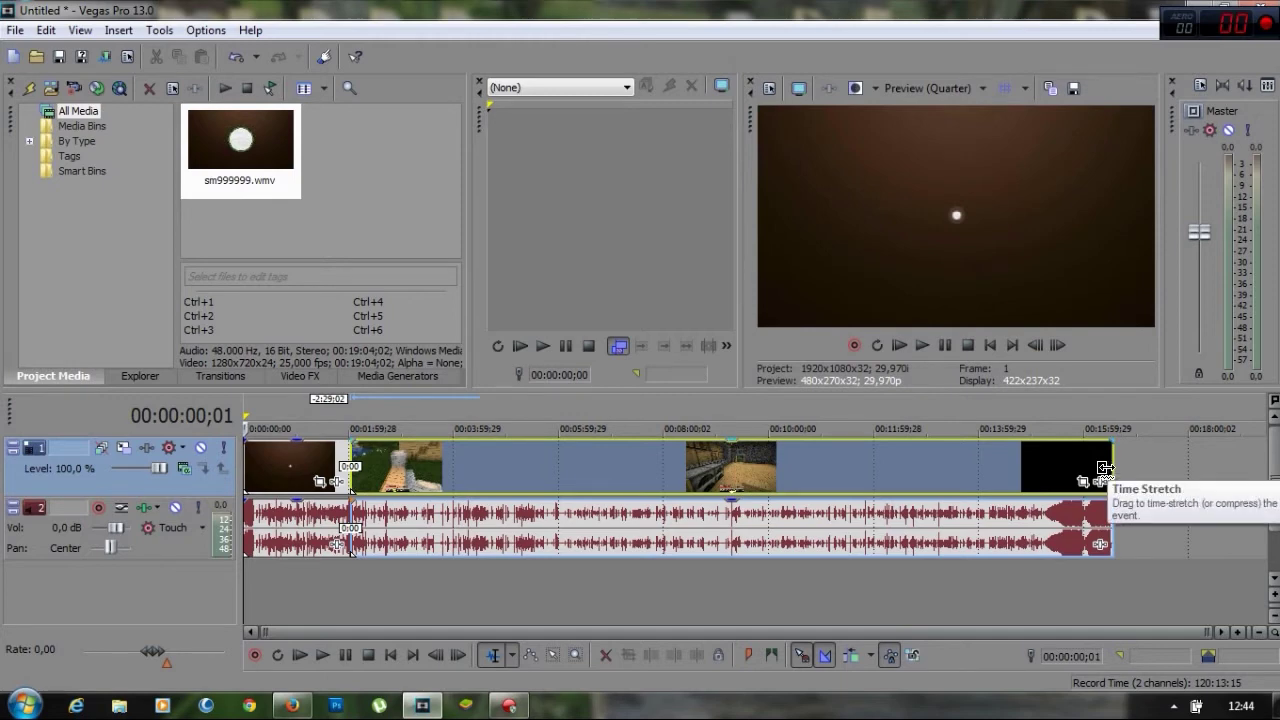
Step: Time-compress the second clip from its end, shortening it by about 10:54 on the timeline
drag(1104, 467, 45, 543)
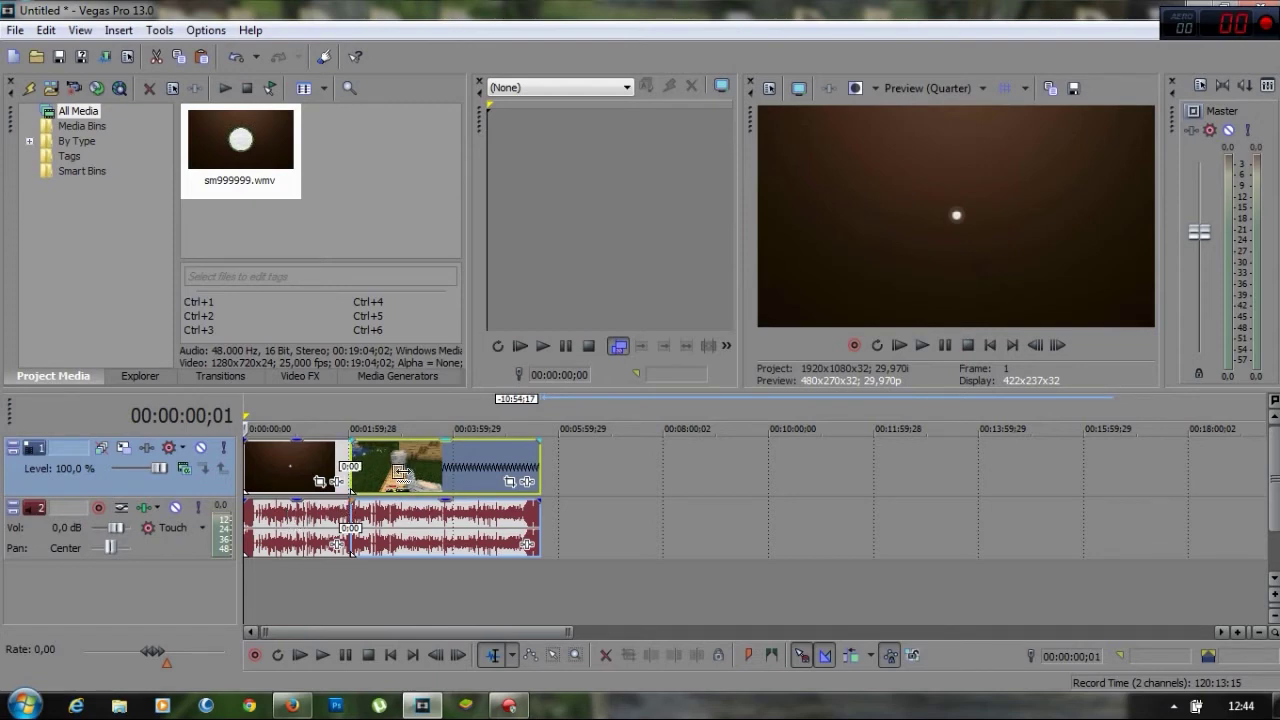
Step: Ease the second clip's time compression from its end to about 6:51 of shortening, and preview the clip from 00:02:54;05
drag(539, 466, 746, 520)
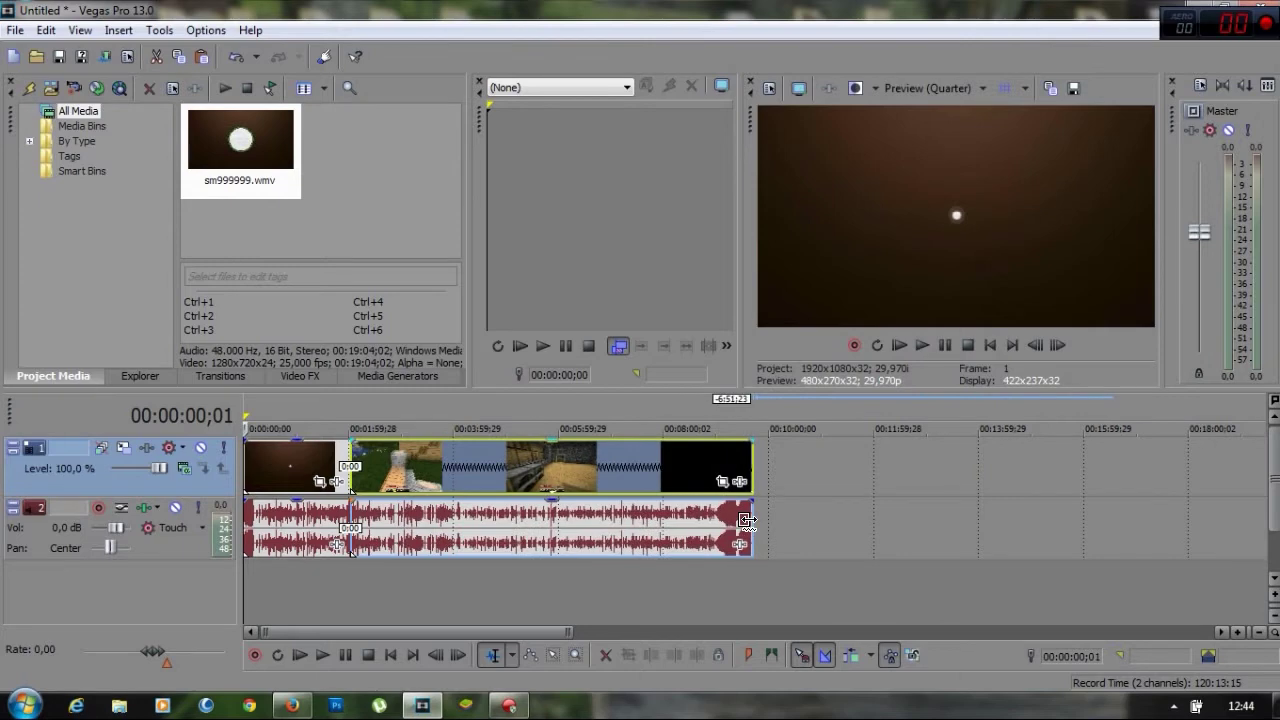
click(392, 406)
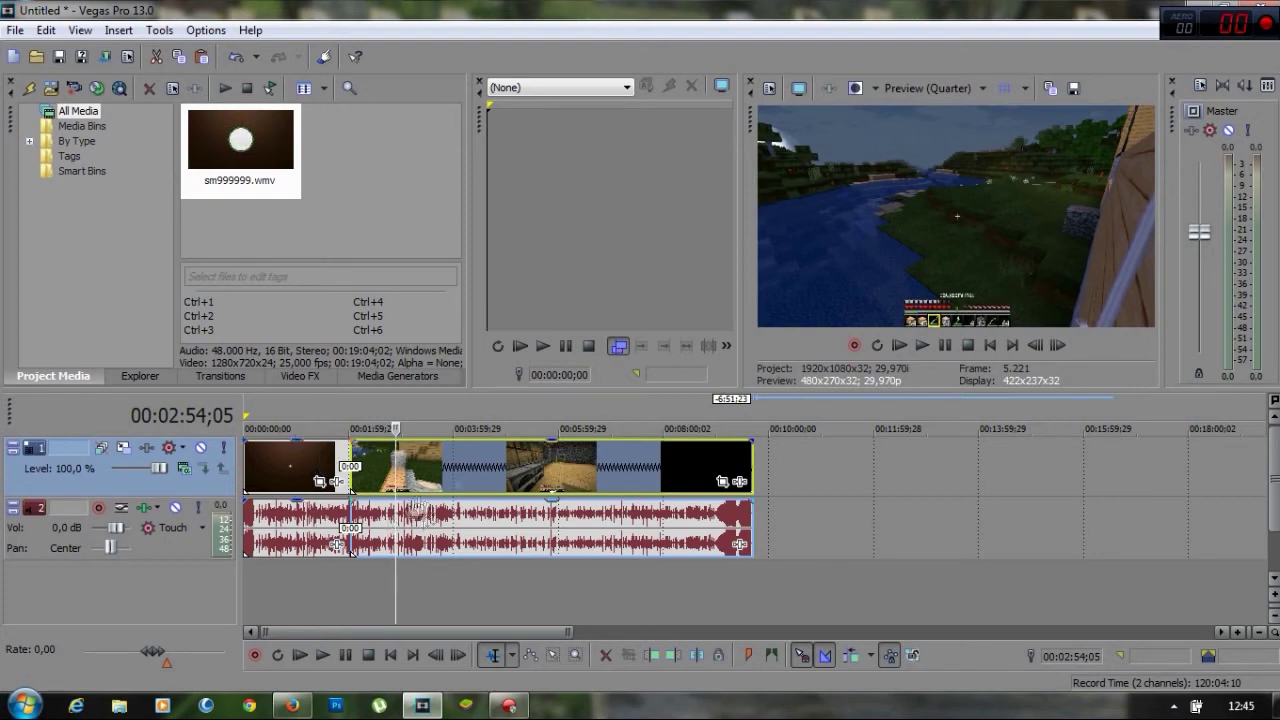
click(922, 344)
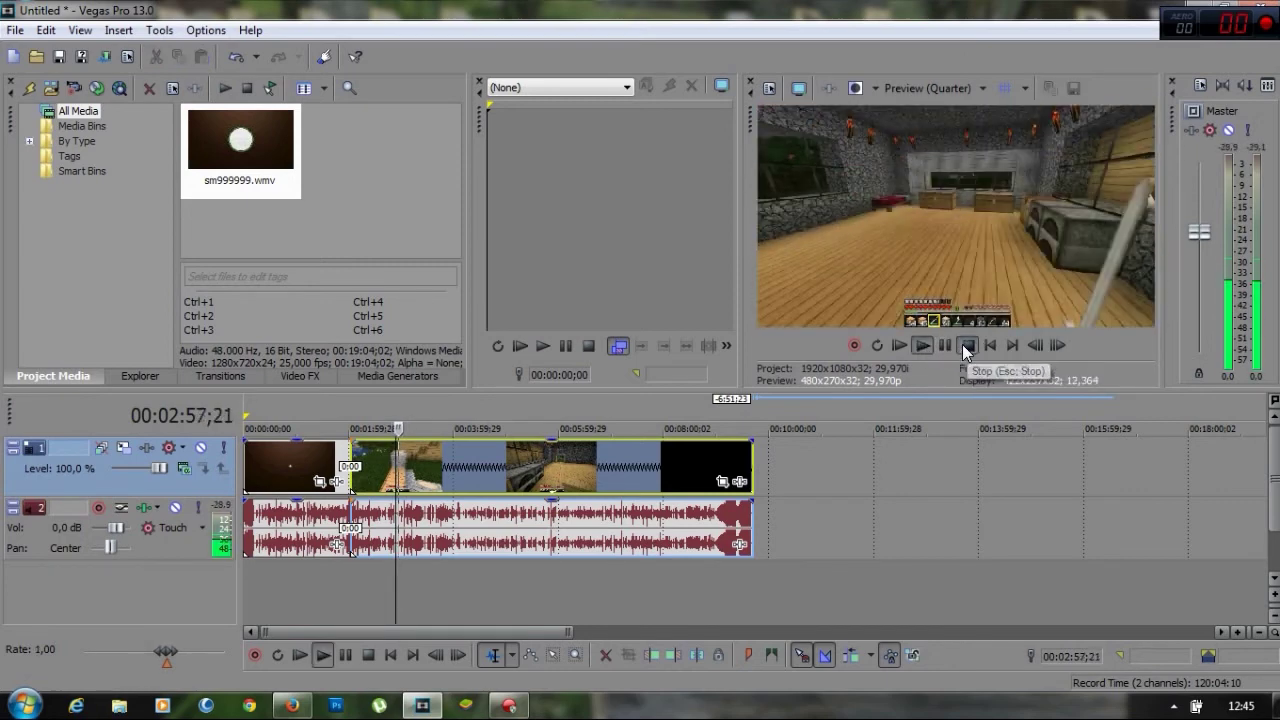
click(963, 346)
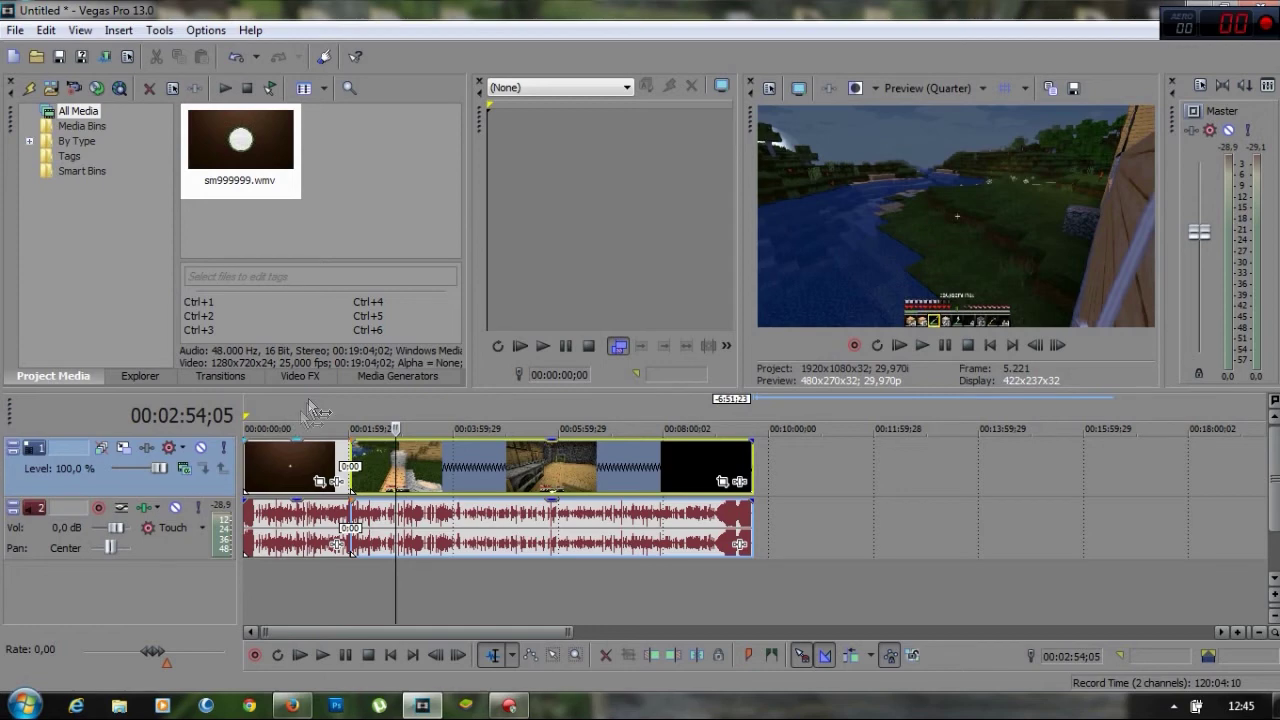
Step: Inspect the compressed clip on the timeline, replay it briefly from about 00:02:53, and return the cursor to the project start
mouse_move(276, 444)
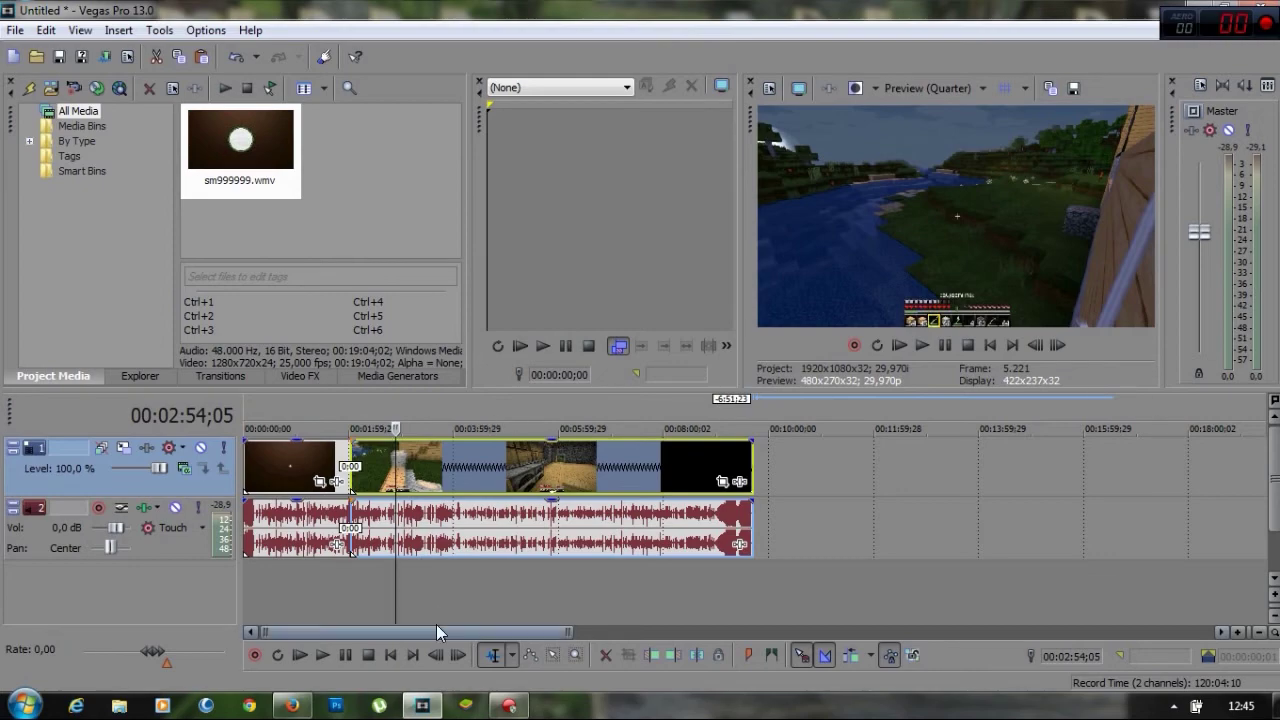
scroll(388, 550, up, 8)
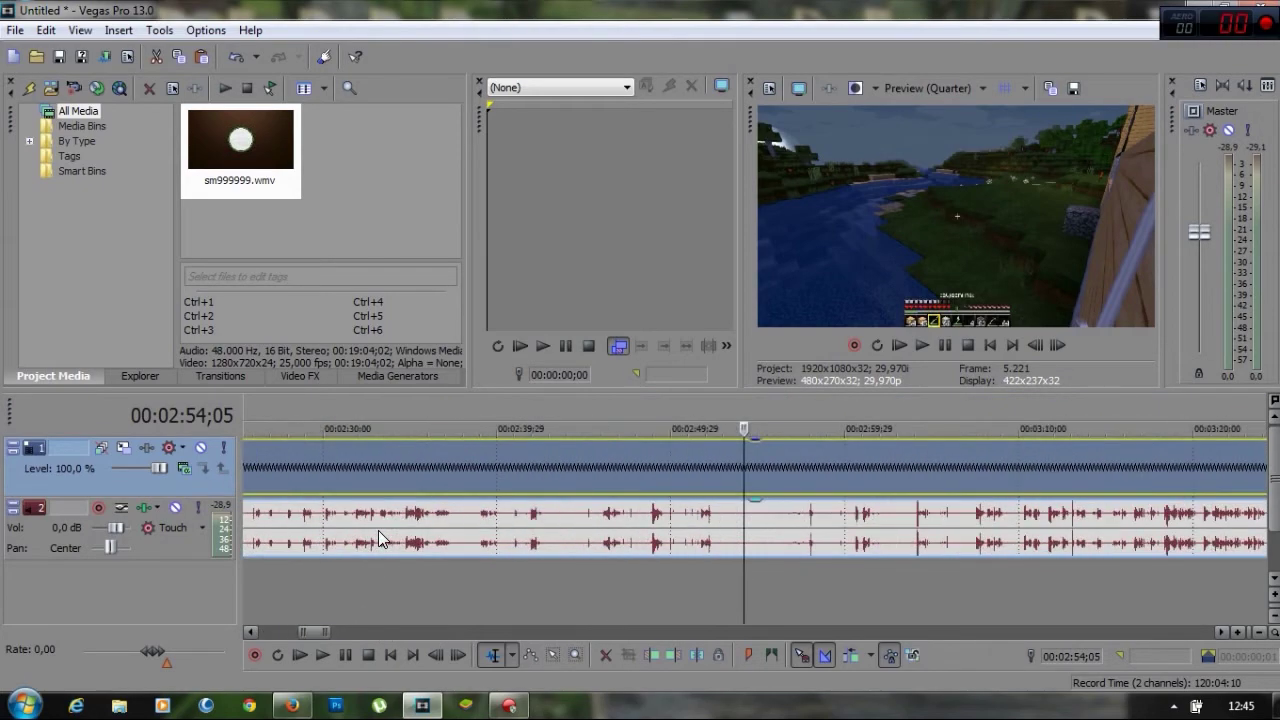
scroll(378, 530, down, 10)
scroll(380, 530, up, 2)
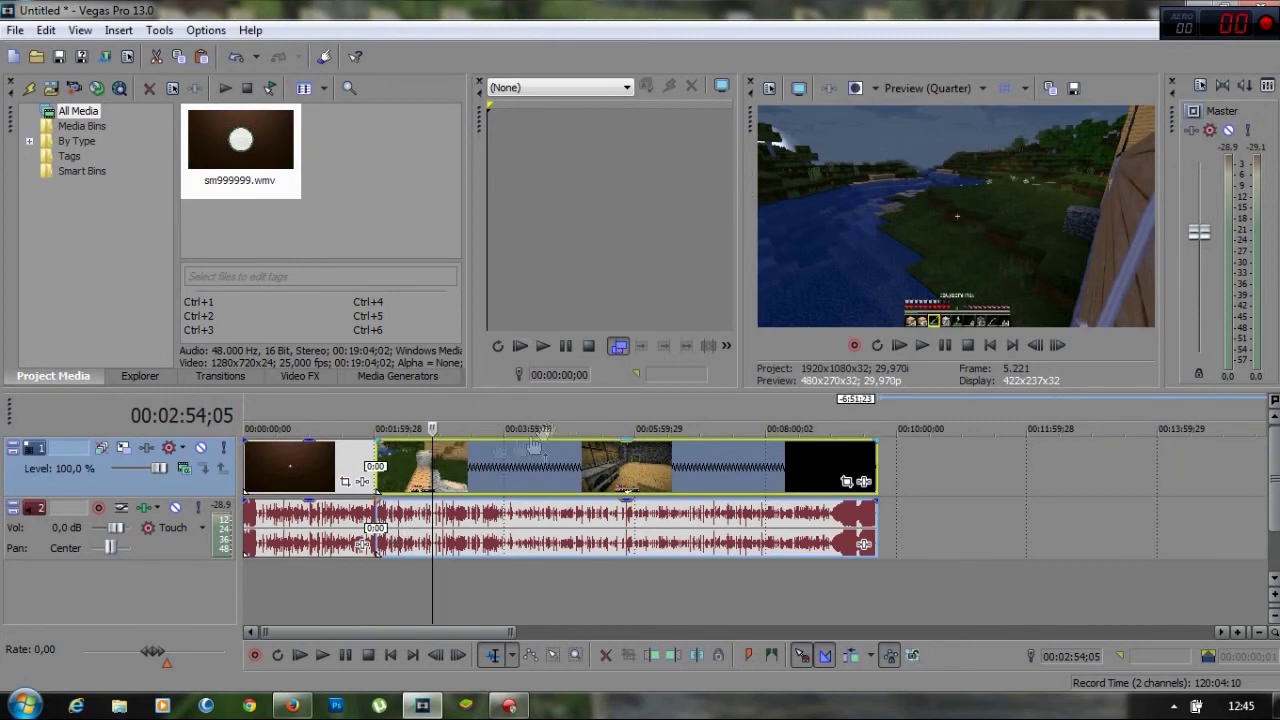
click(430, 427)
key(space)
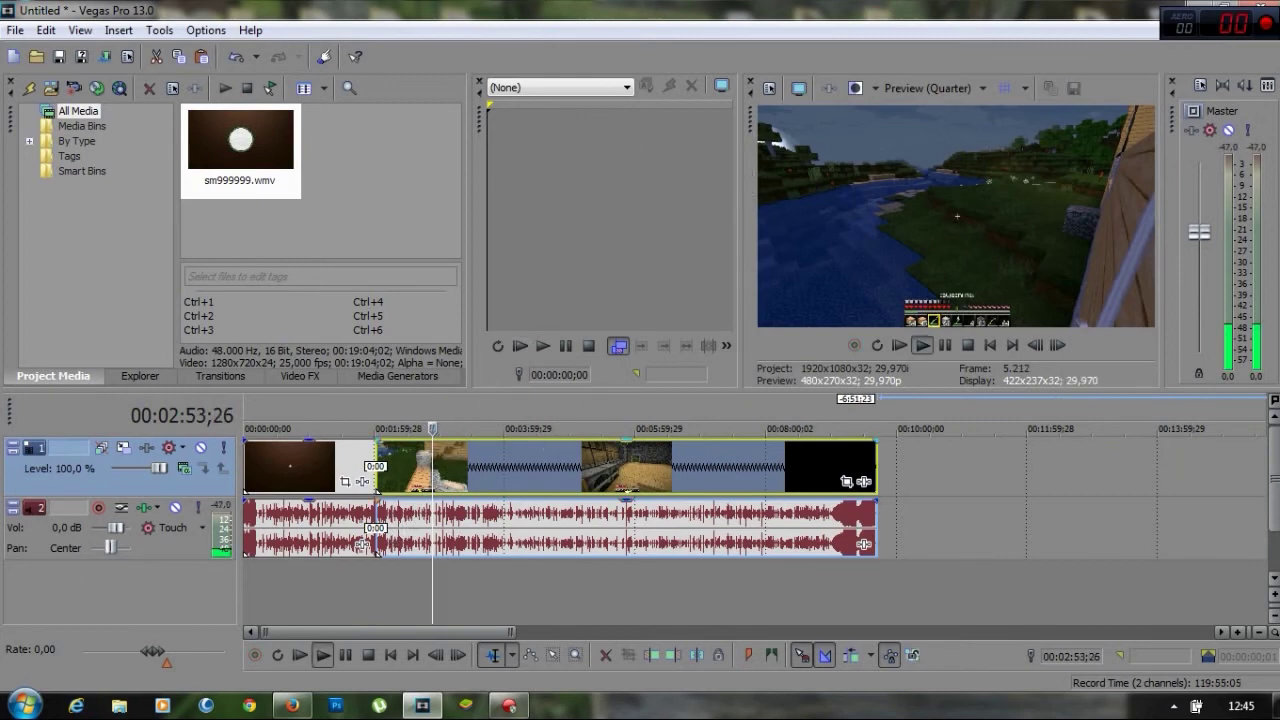
click(970, 346)
click(990, 345)
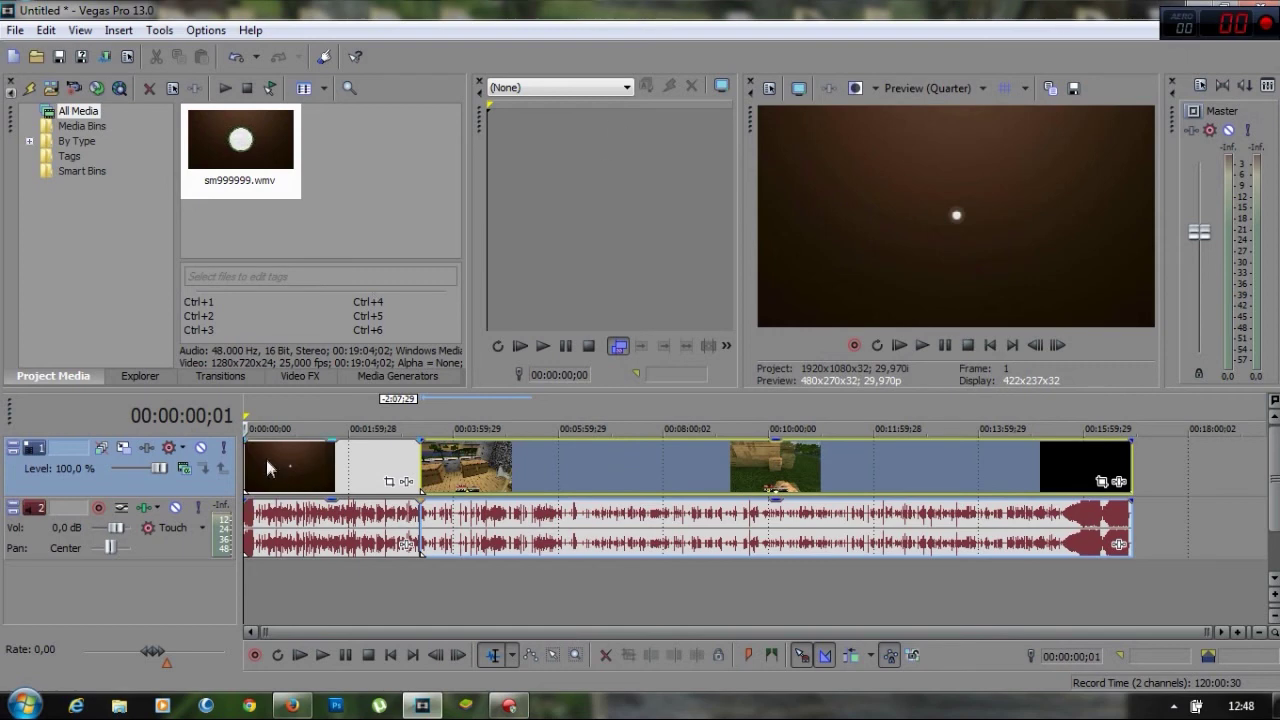
Step: Set the loop region from 00:03:06;01 to 00:05:25;24 and select that time range across the tracks
click(404, 402)
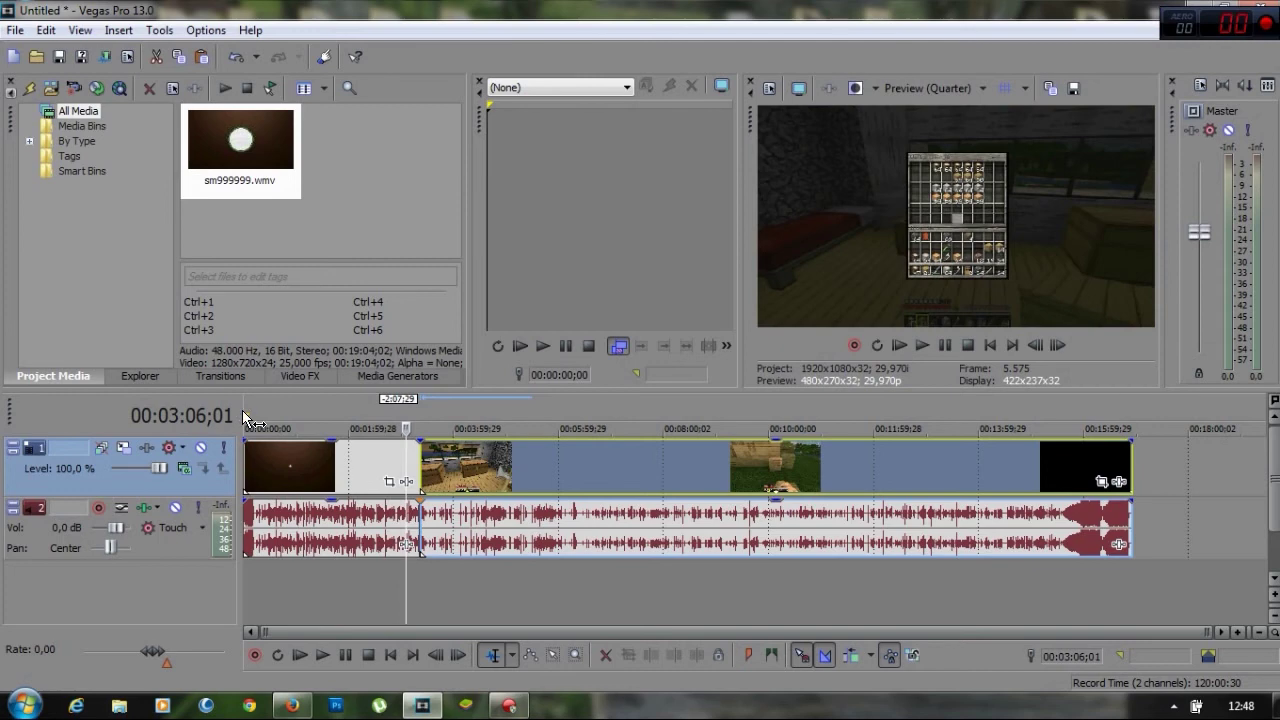
drag(246, 415, 439, 418)
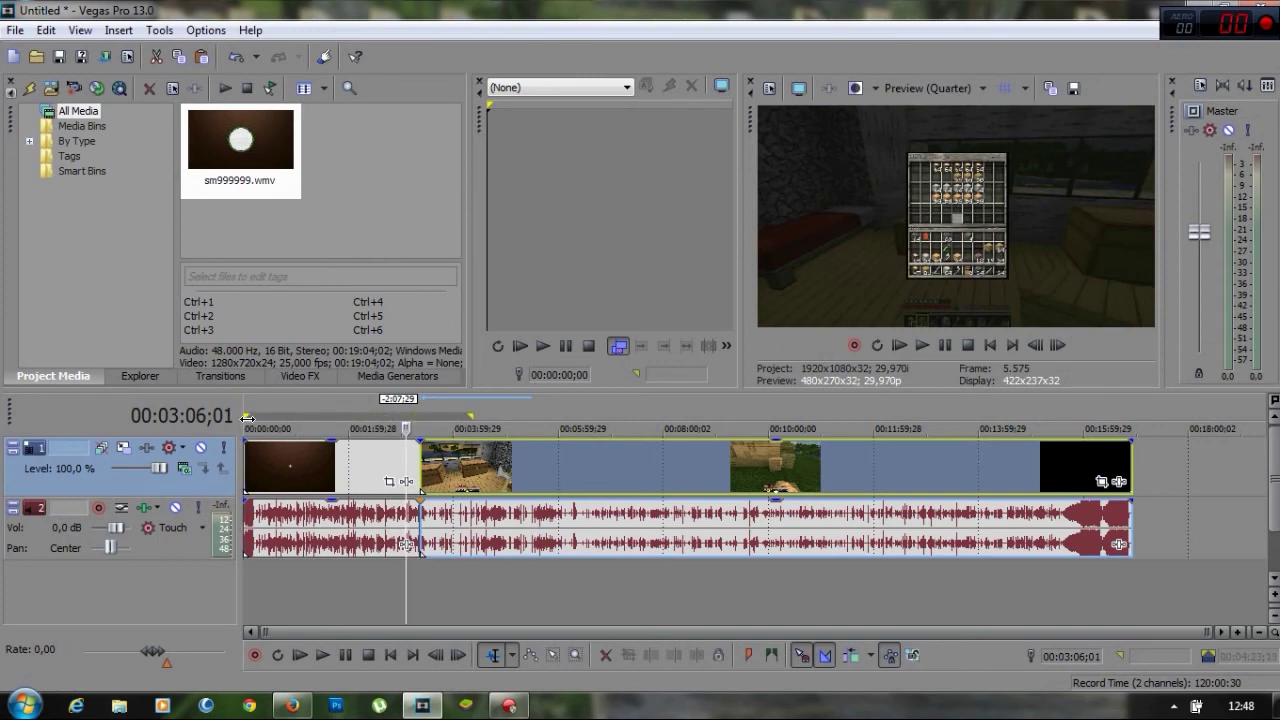
drag(246, 416, 425, 426)
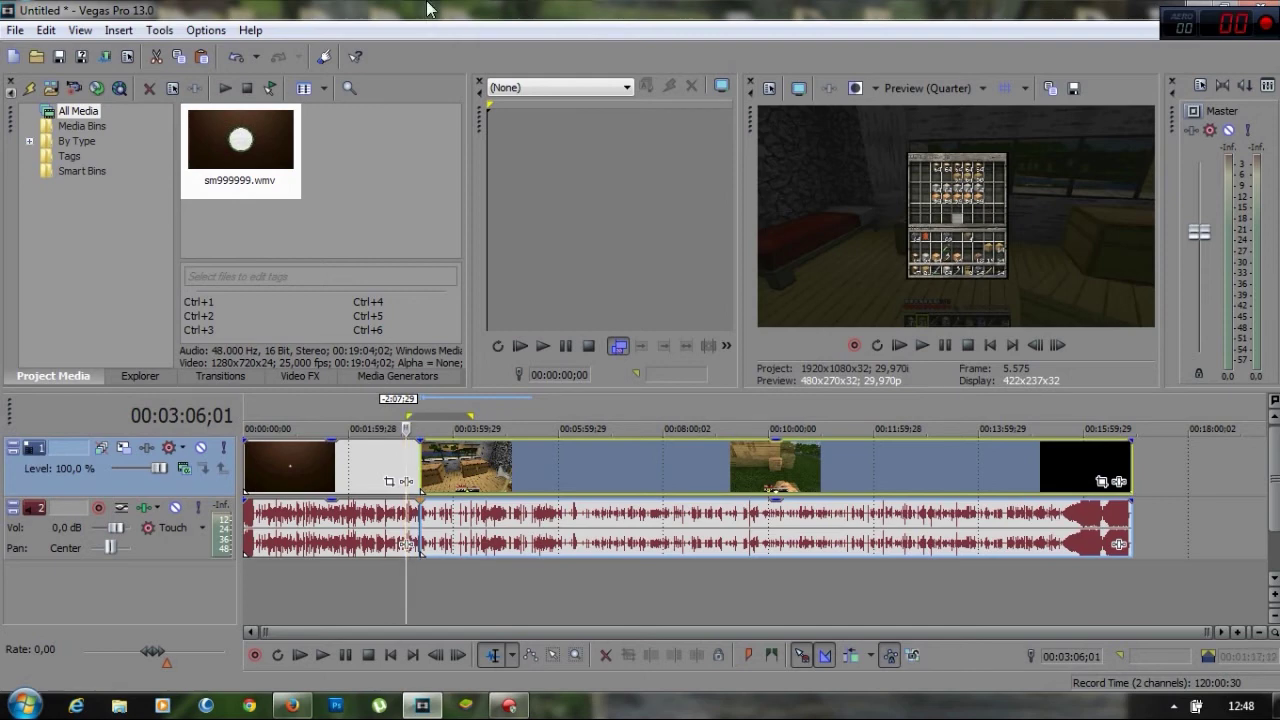
drag(470, 415, 505, 415)
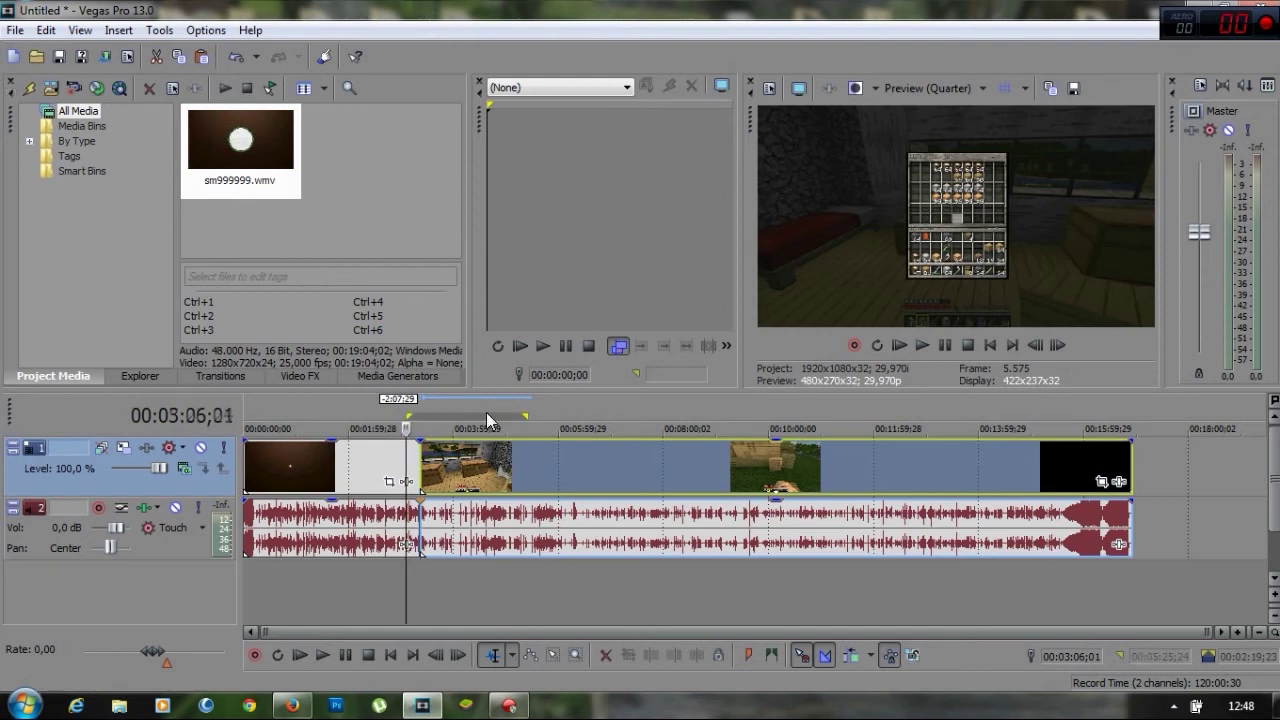
double_click(491, 418)
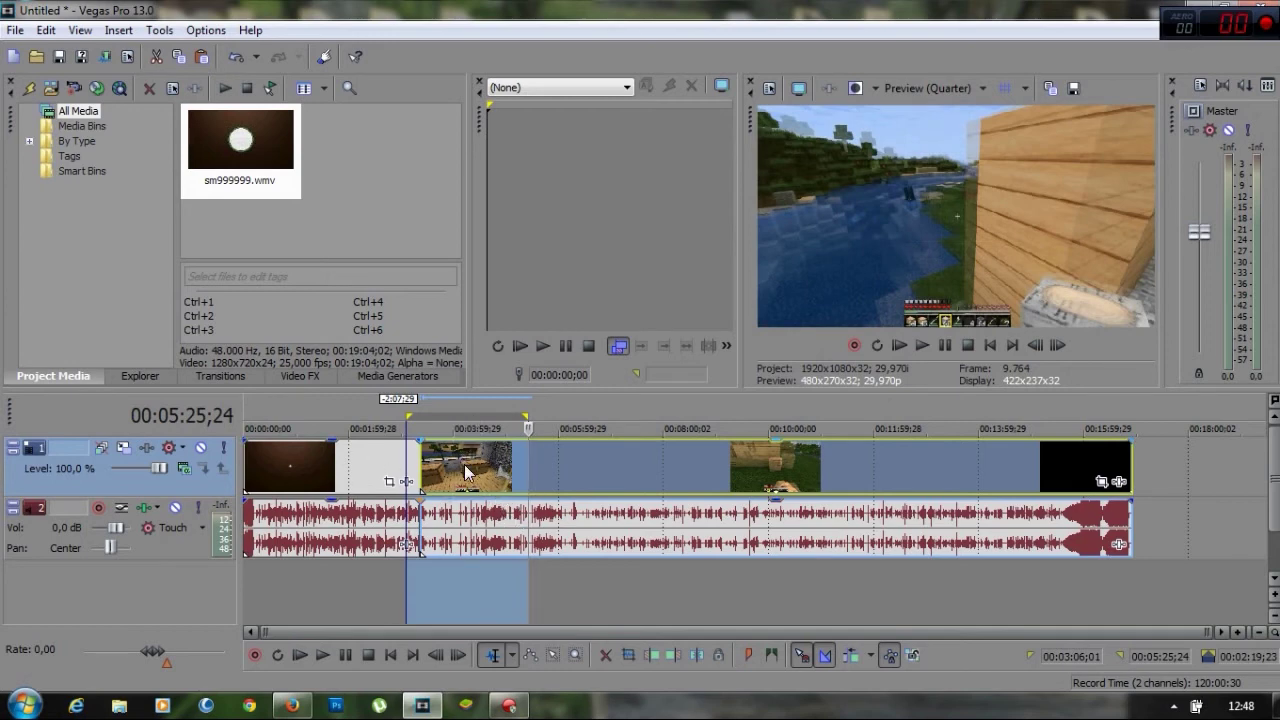
Step: Reselect the marked region and split the second clip's video and audio at 00:05:25;24
right_click(466, 466)
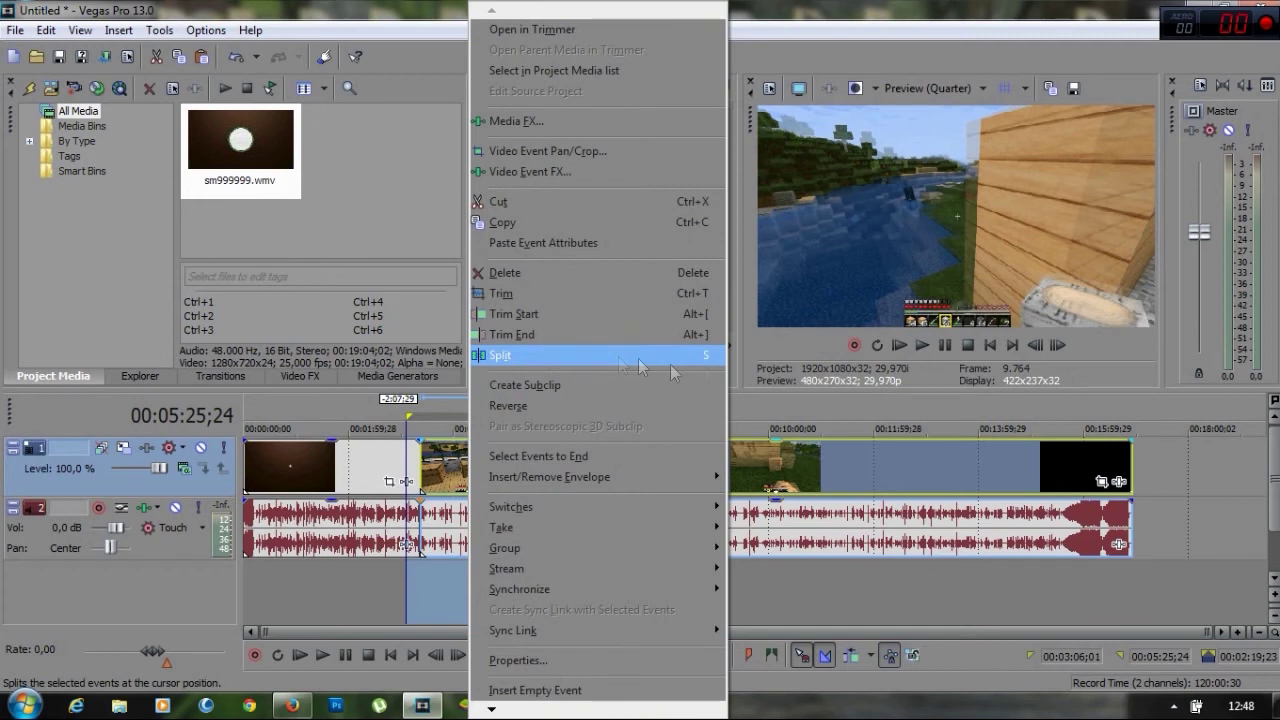
click(808, 410)
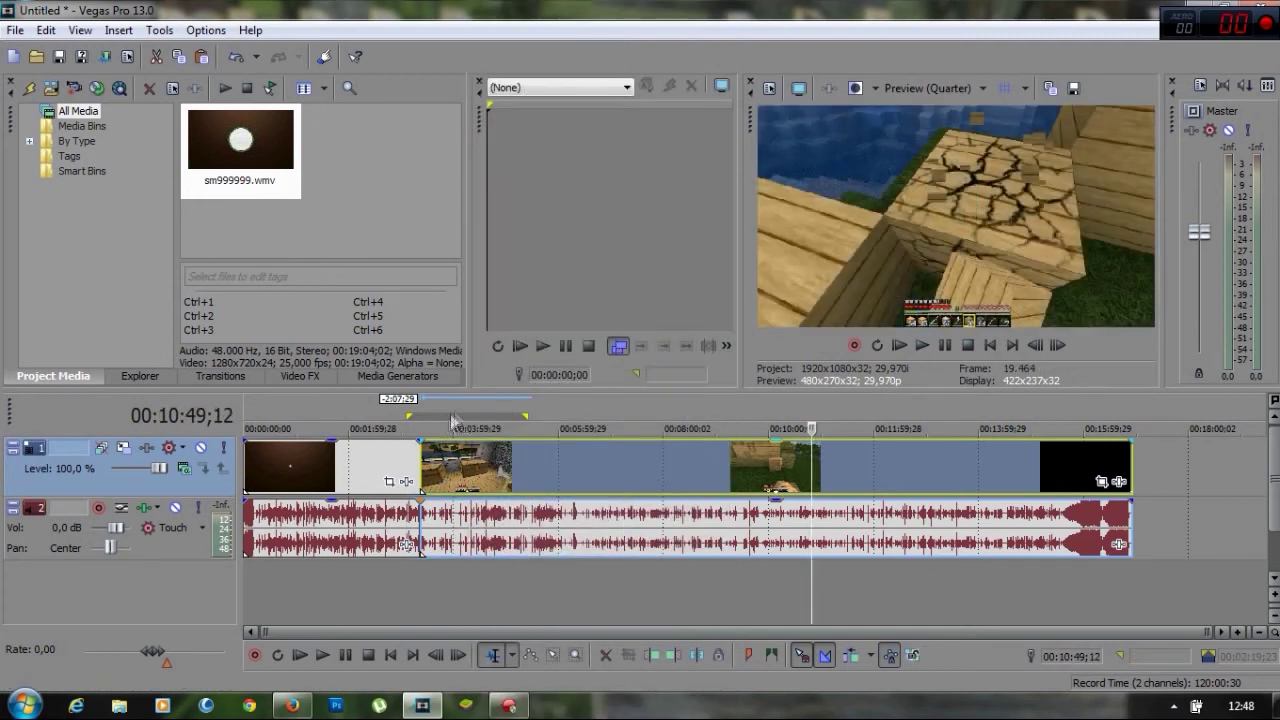
double_click(448, 413)
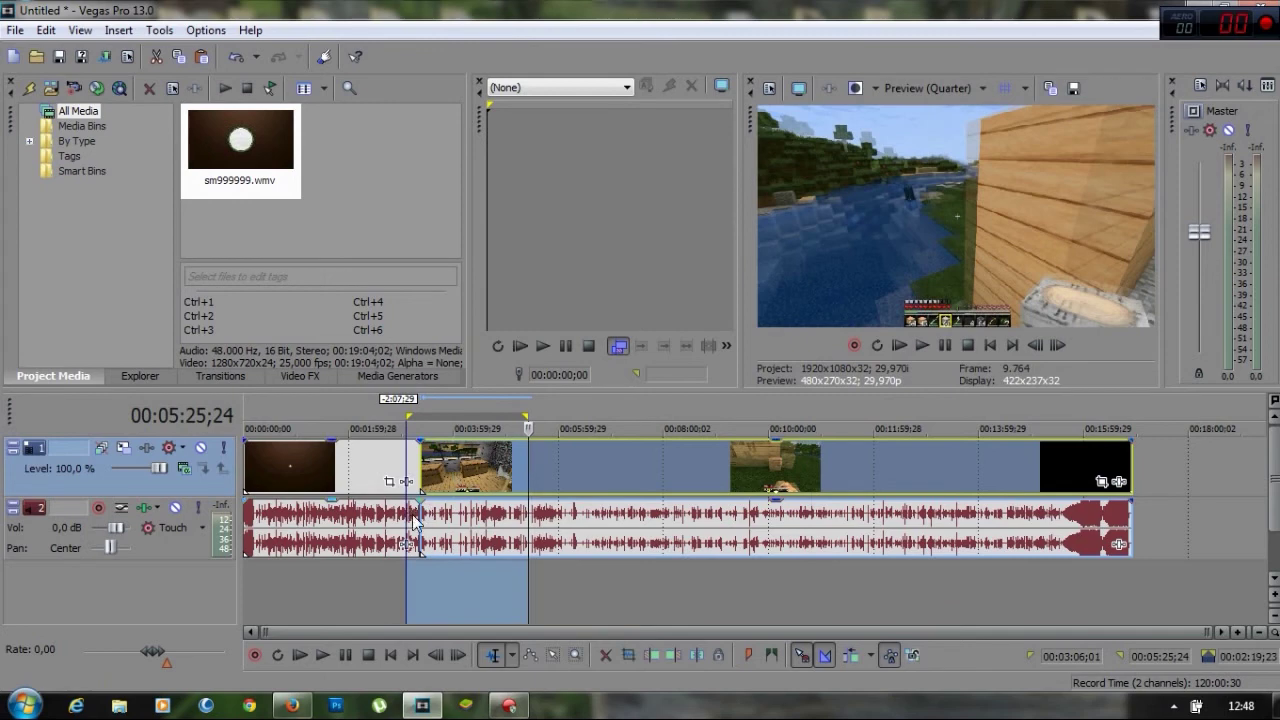
key(s)
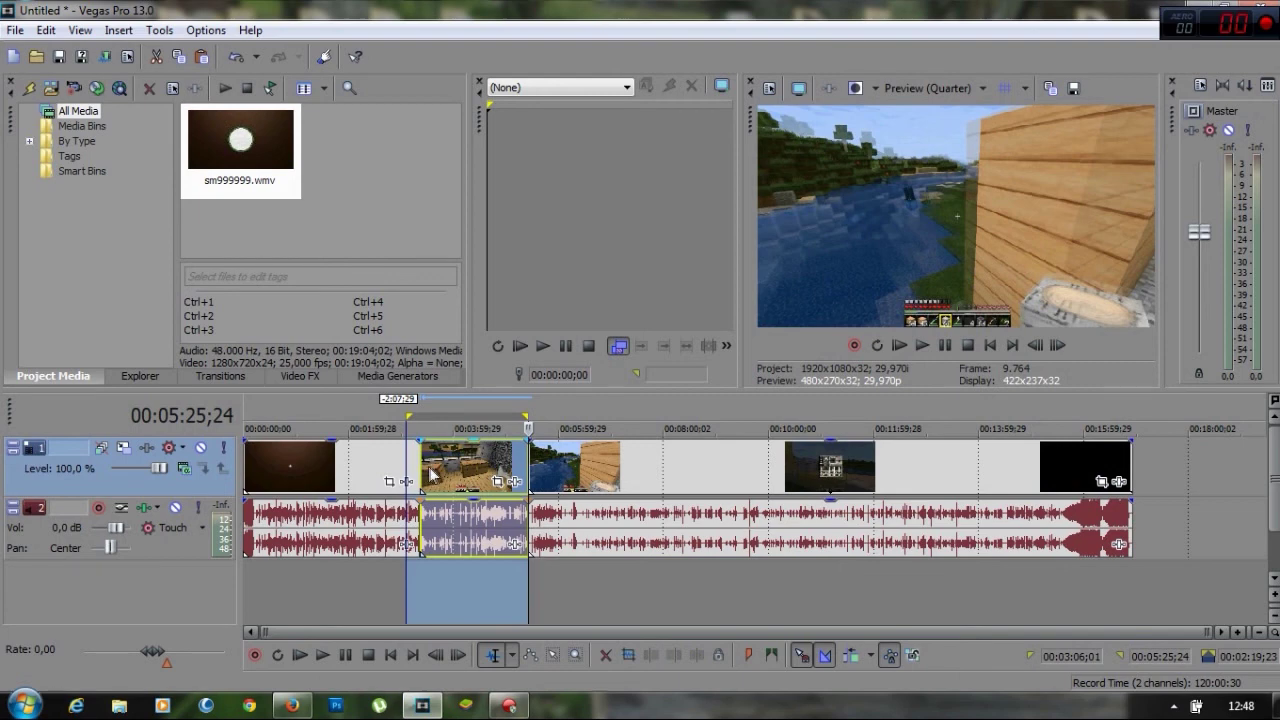
Step: Move the last clip out of the way, time-compress the middle clip from its end, and close the gaps between the three clips
drag(580, 470, 756, 477)
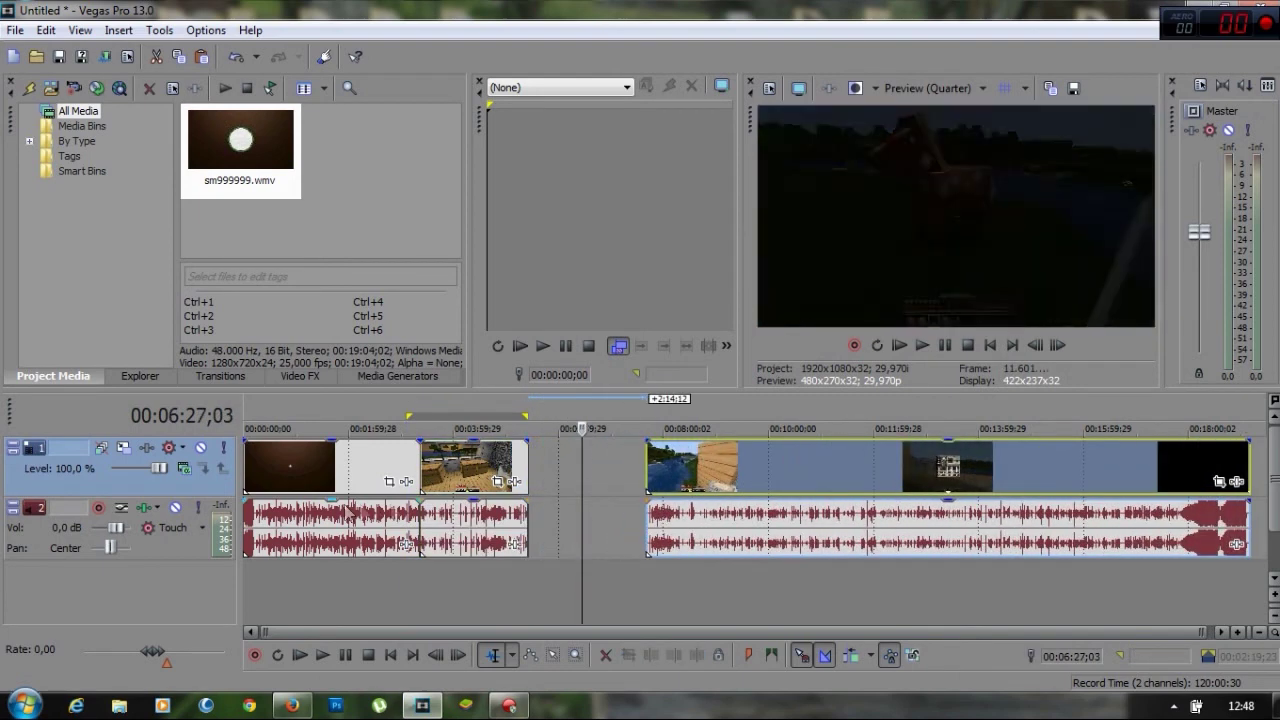
mouse_move(452, 478)
mouse_down()
mouse_move(520, 478)
mouse_move(452, 470)
mouse_move(469, 470)
mouse_up()
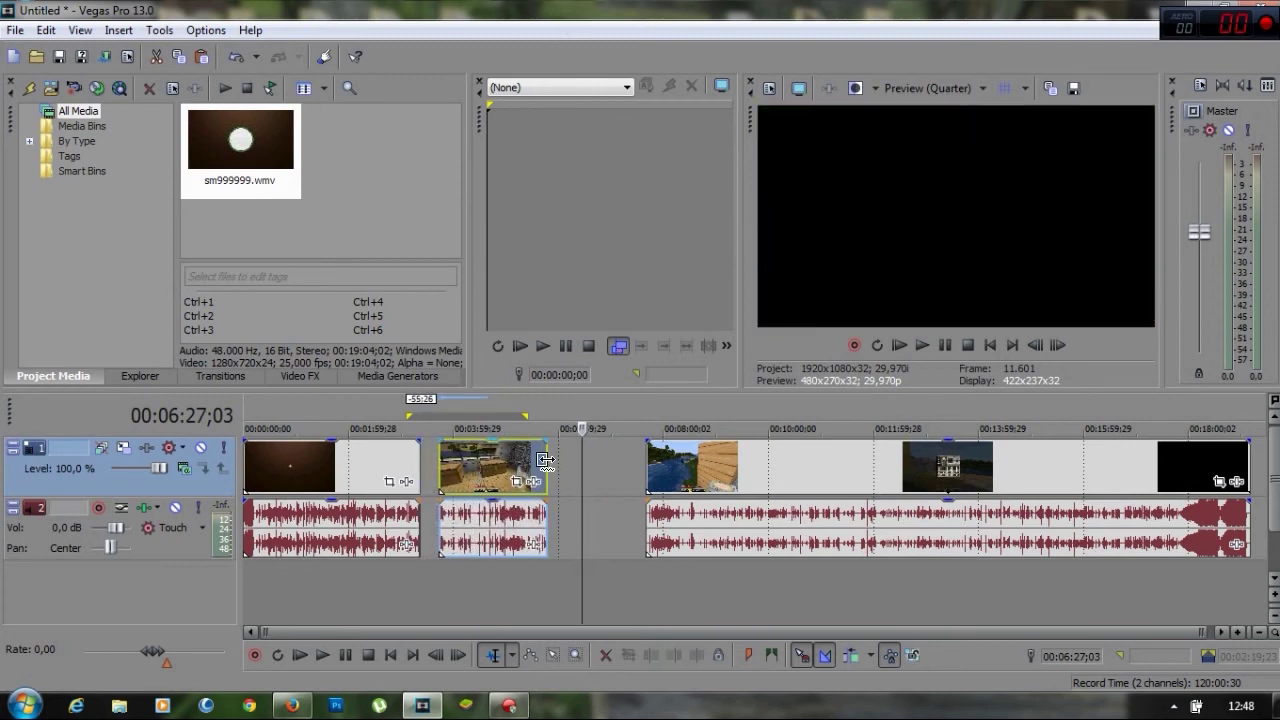
drag(546, 465, 432, 460)
drag(754, 470, 554, 470)
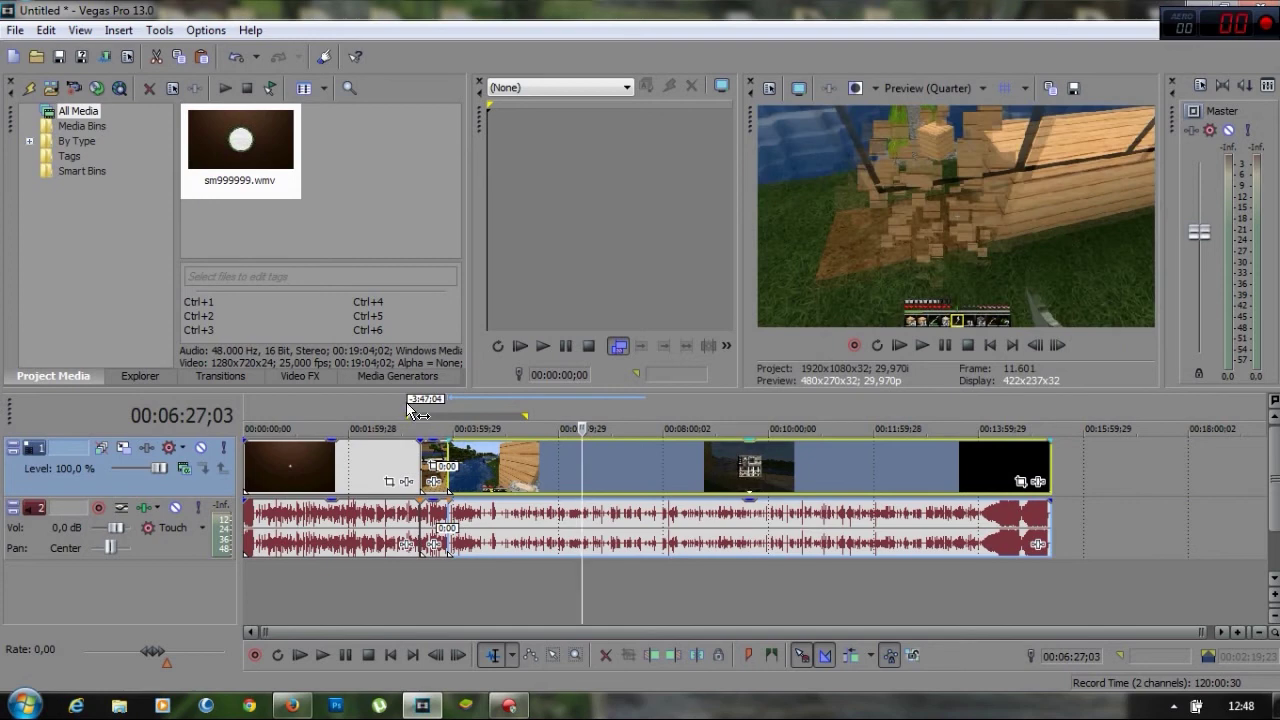
Step: Set the loop region over the whole project and preview the transition into the sped-up middle clip from 00:03:12;14
click(410, 410)
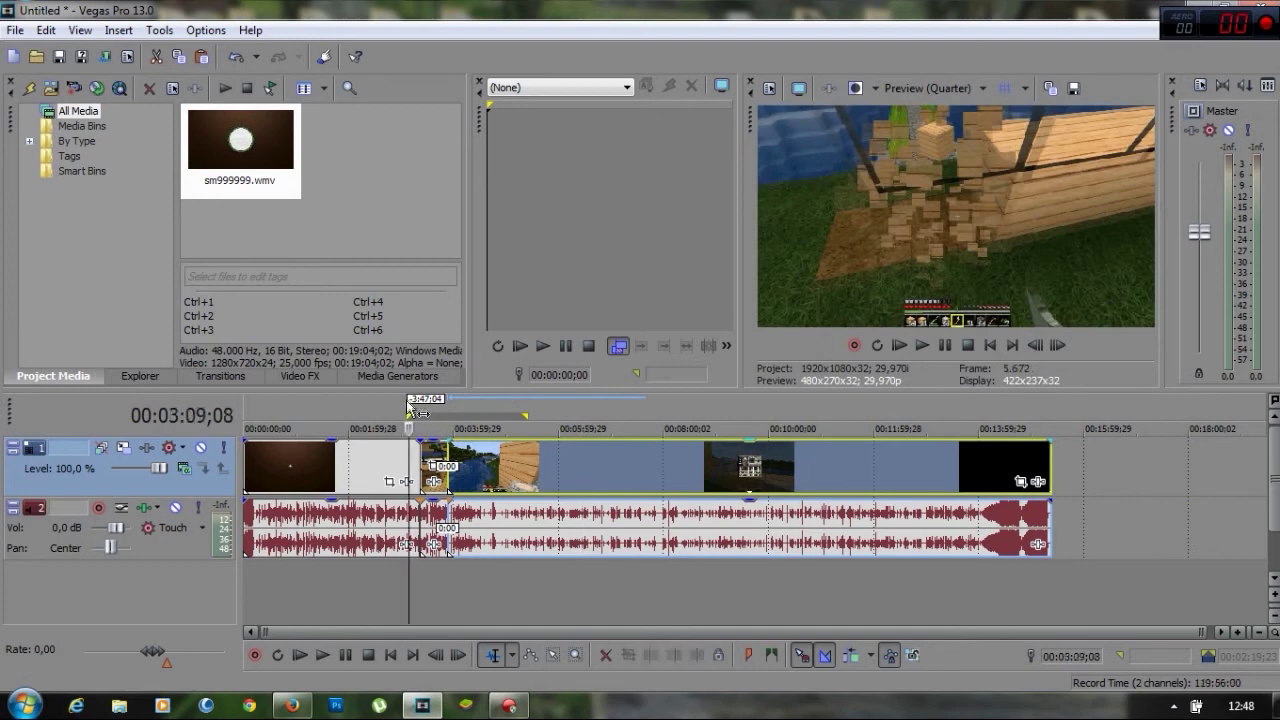
click(420, 410)
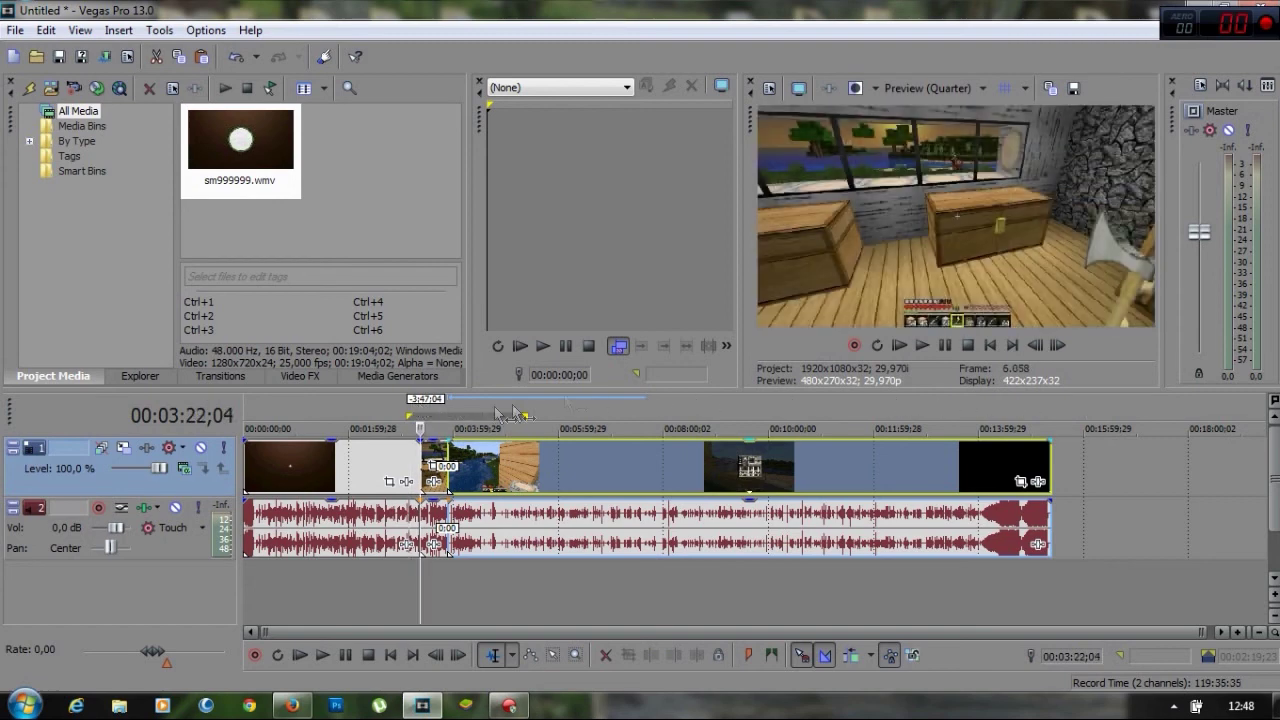
double_click(414, 405)
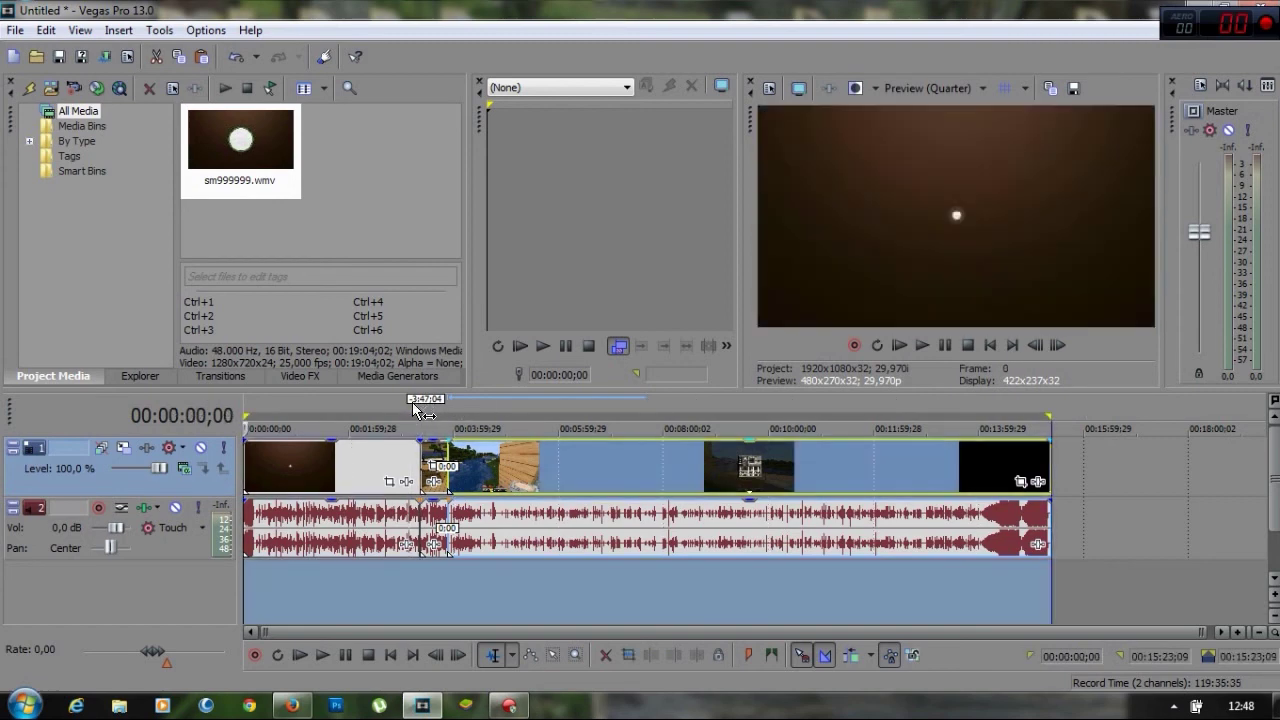
double_click(418, 412)
click(412, 416)
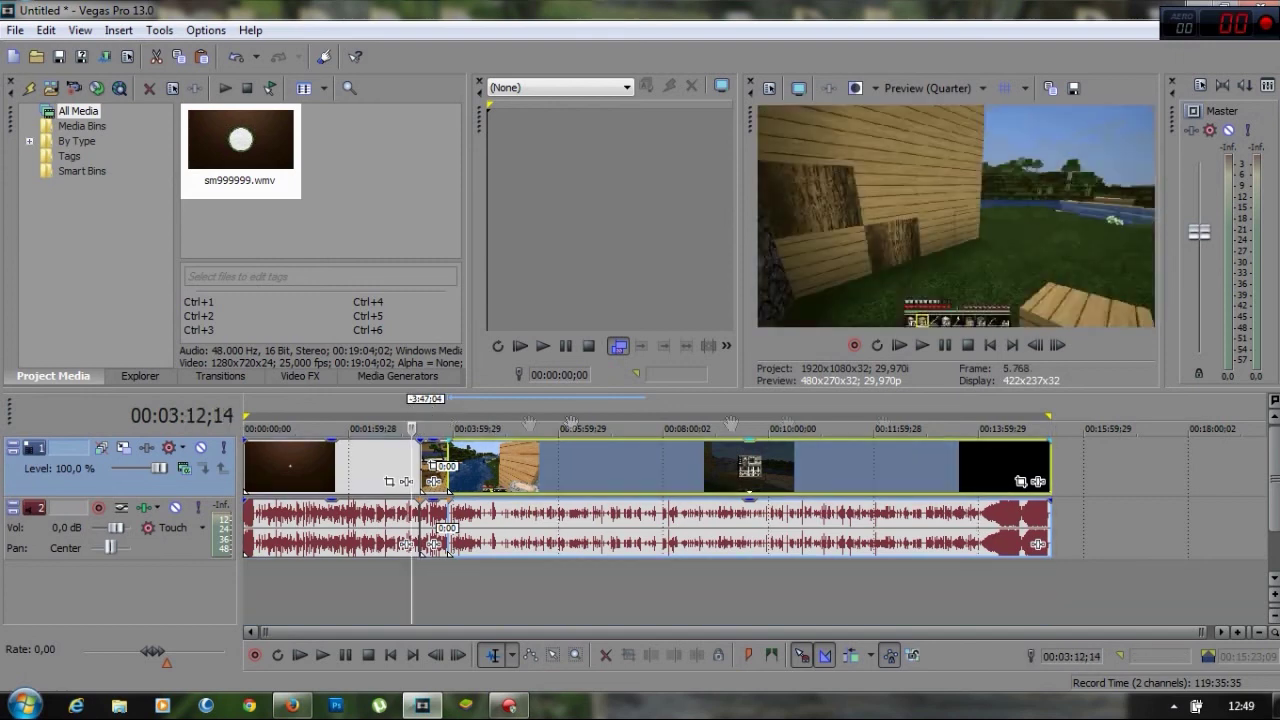
click(914, 348)
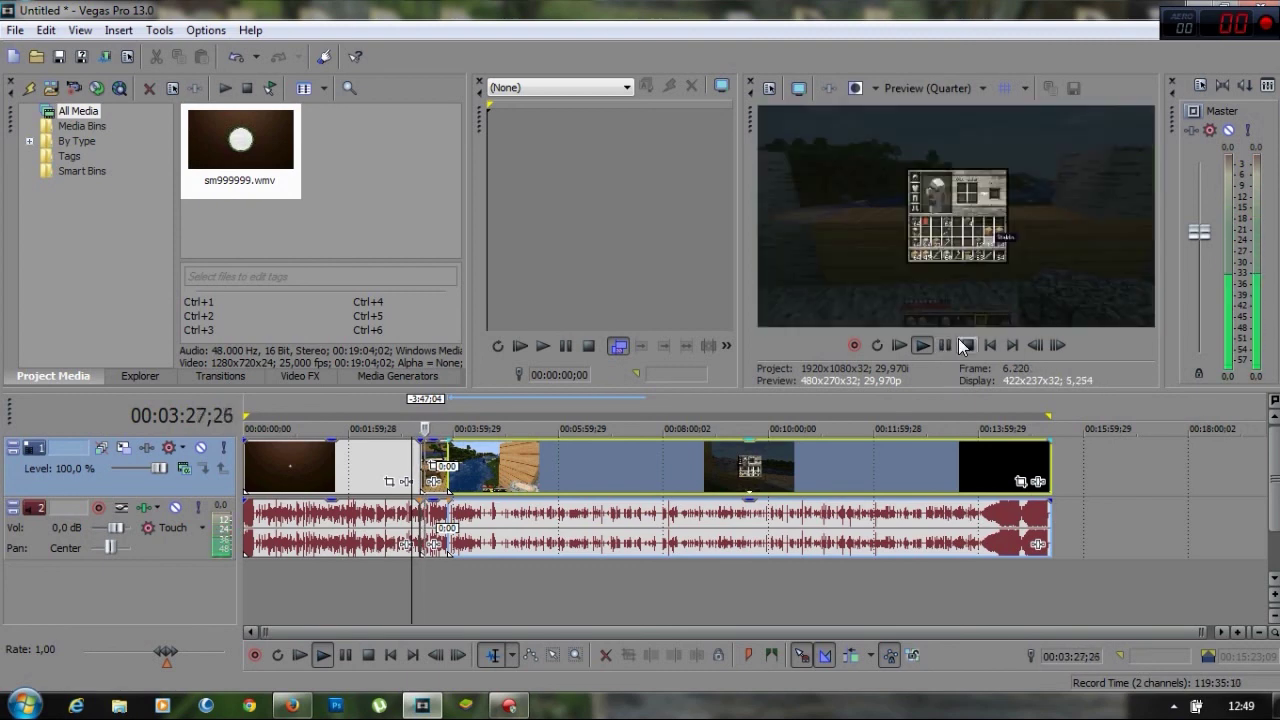
key(space)
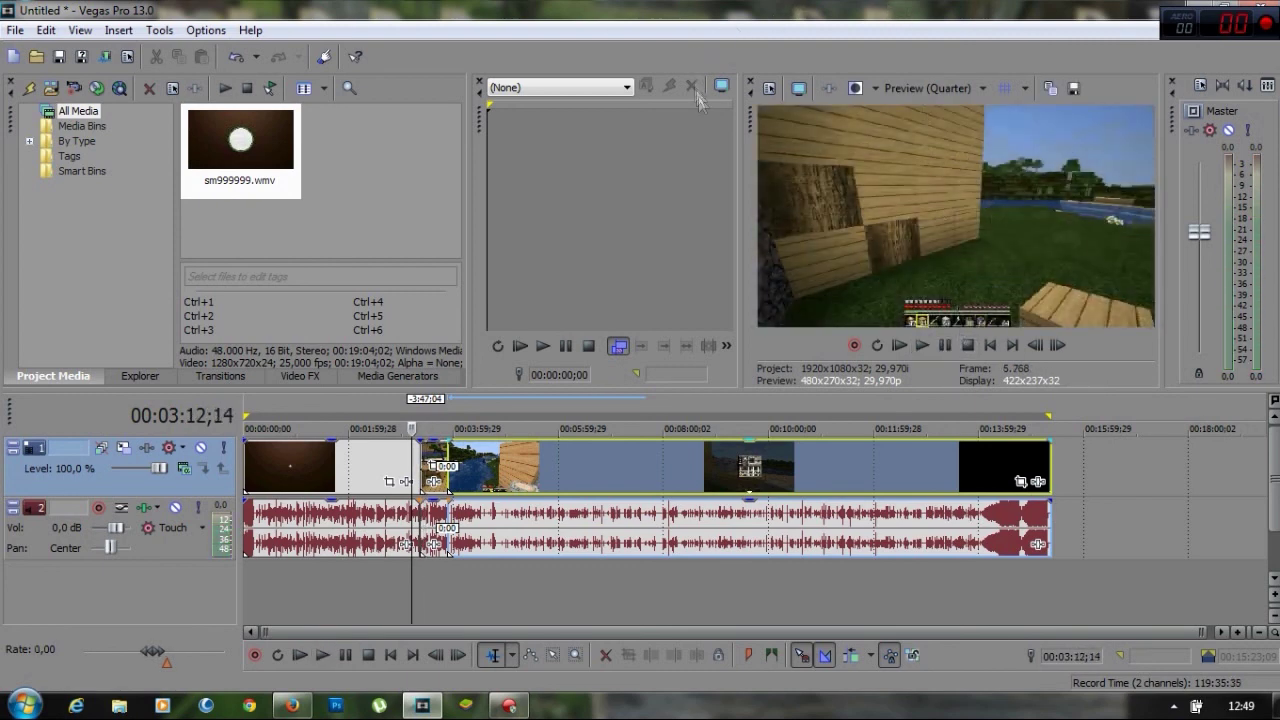